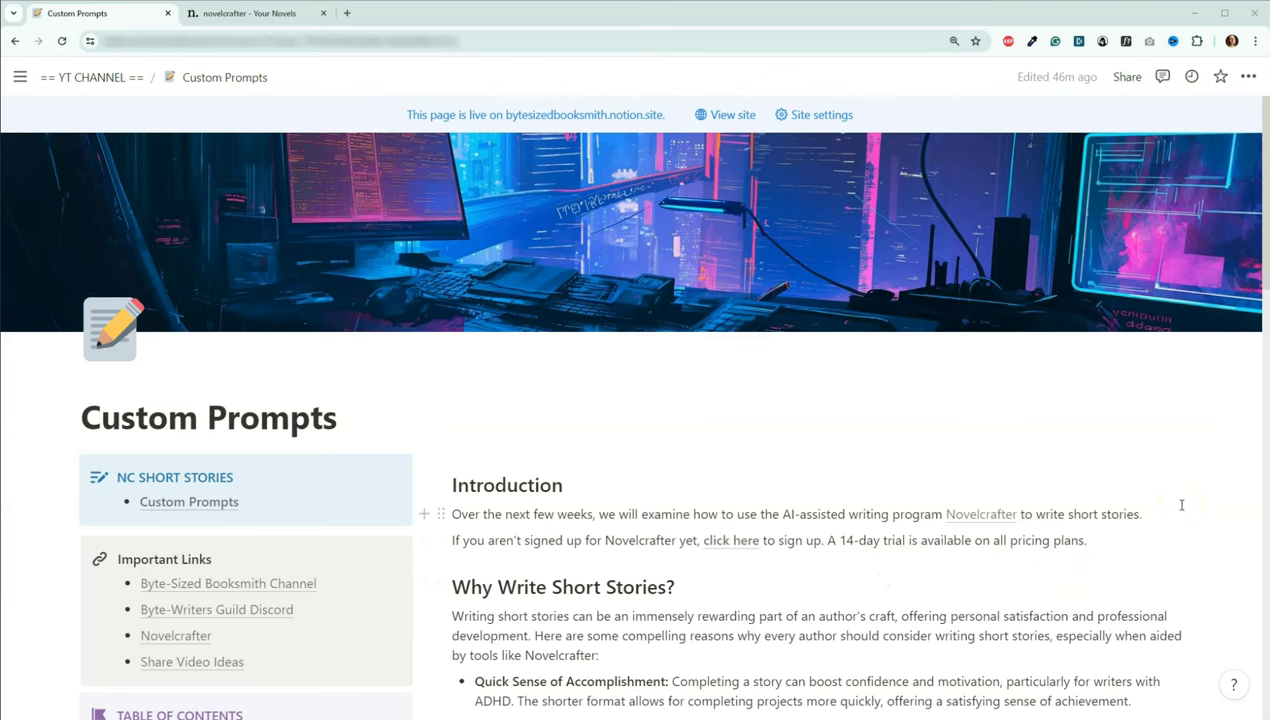
Step: Scroll the Custom Prompts page to the 'Custom Novelcrafter Prompts for Short Stories' heading
{"action": "scroll", "coordinate": [1181, 505], "scroll_direction": "down", "scroll_amount": 2}
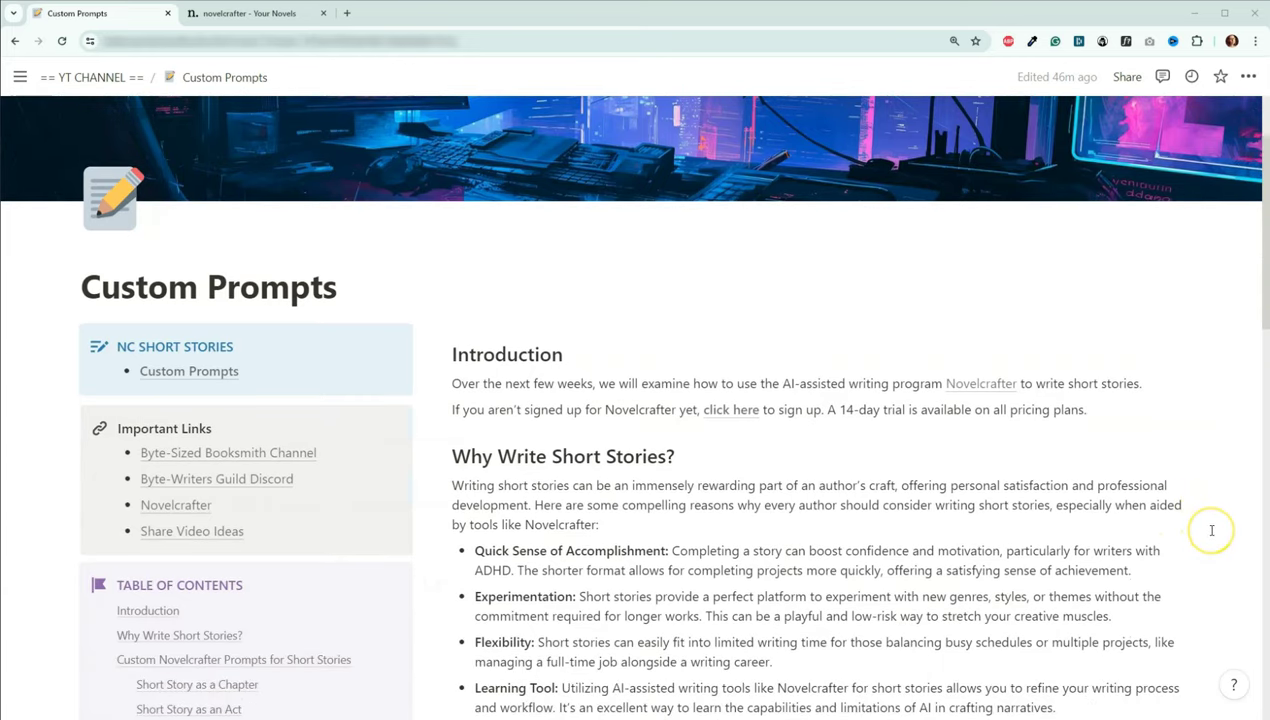
{"action": "scroll", "coordinate": [1211, 530], "scroll_direction": "down", "scroll_amount": 2}
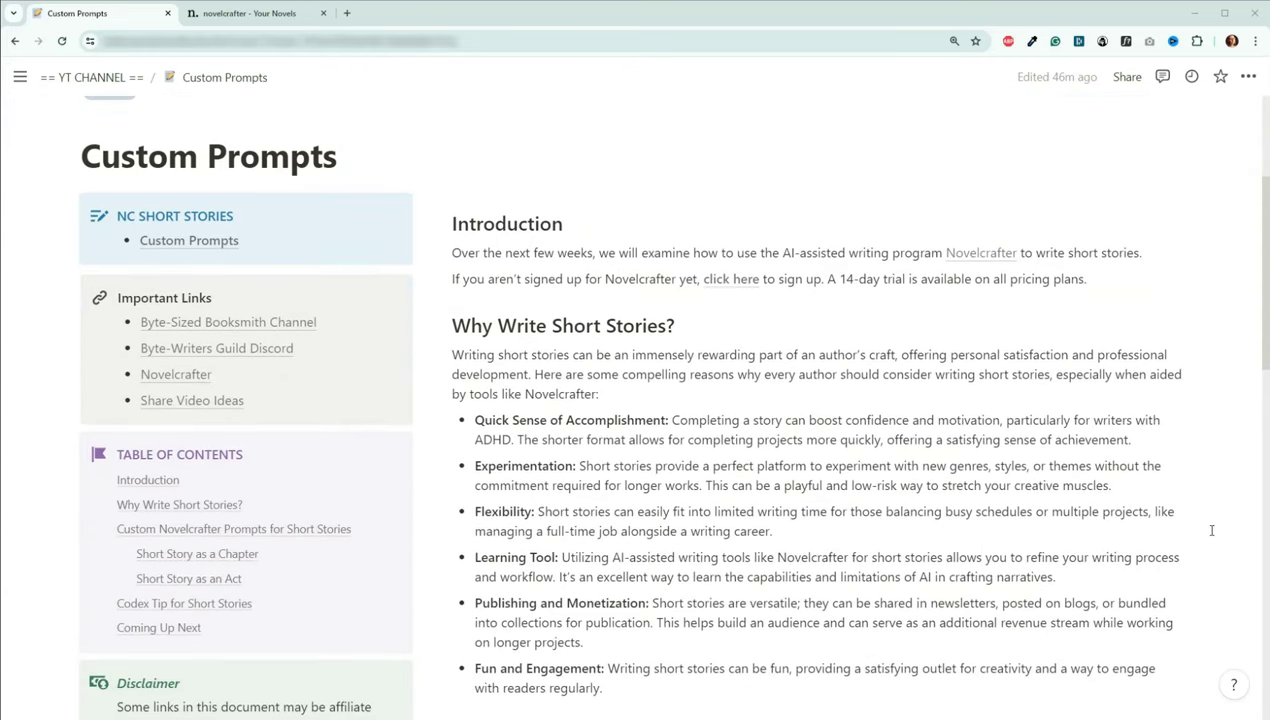
{"action": "scroll", "coordinate": [1215, 550], "scroll_direction": "down", "scroll_amount": 1}
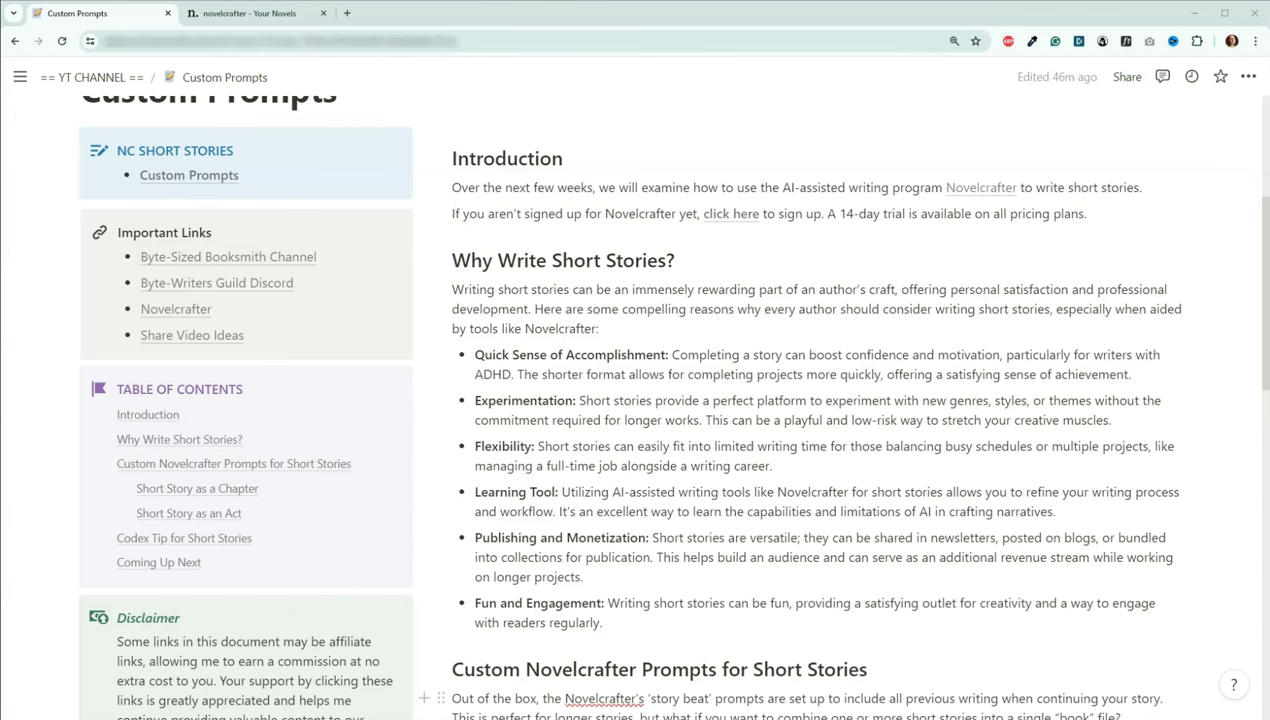
{"action": "scroll", "coordinate": [635, 400], "scroll_direction": "down", "scroll_amount": 5}
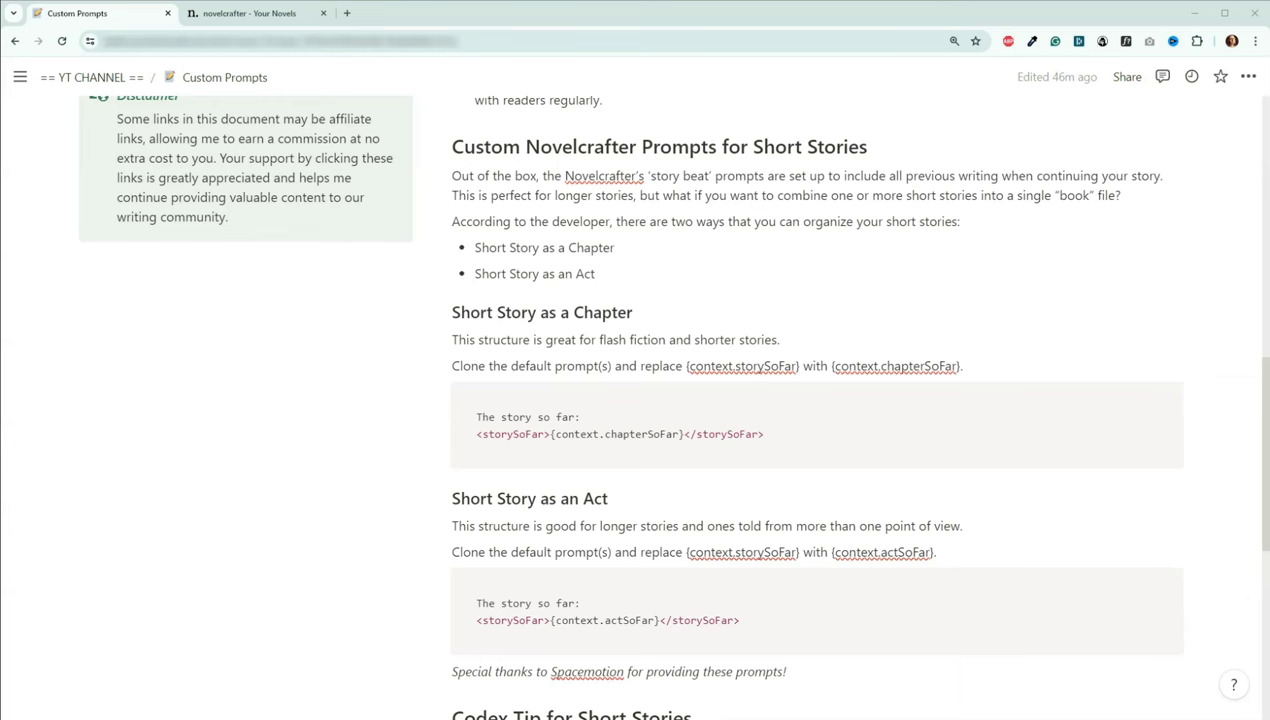
Step: Switch to the Novelcrafter library and open the Series Codex novel (The Cosmic Insurgence, Book 0)
{"action": "key", "text": "ctrl+Tab"}
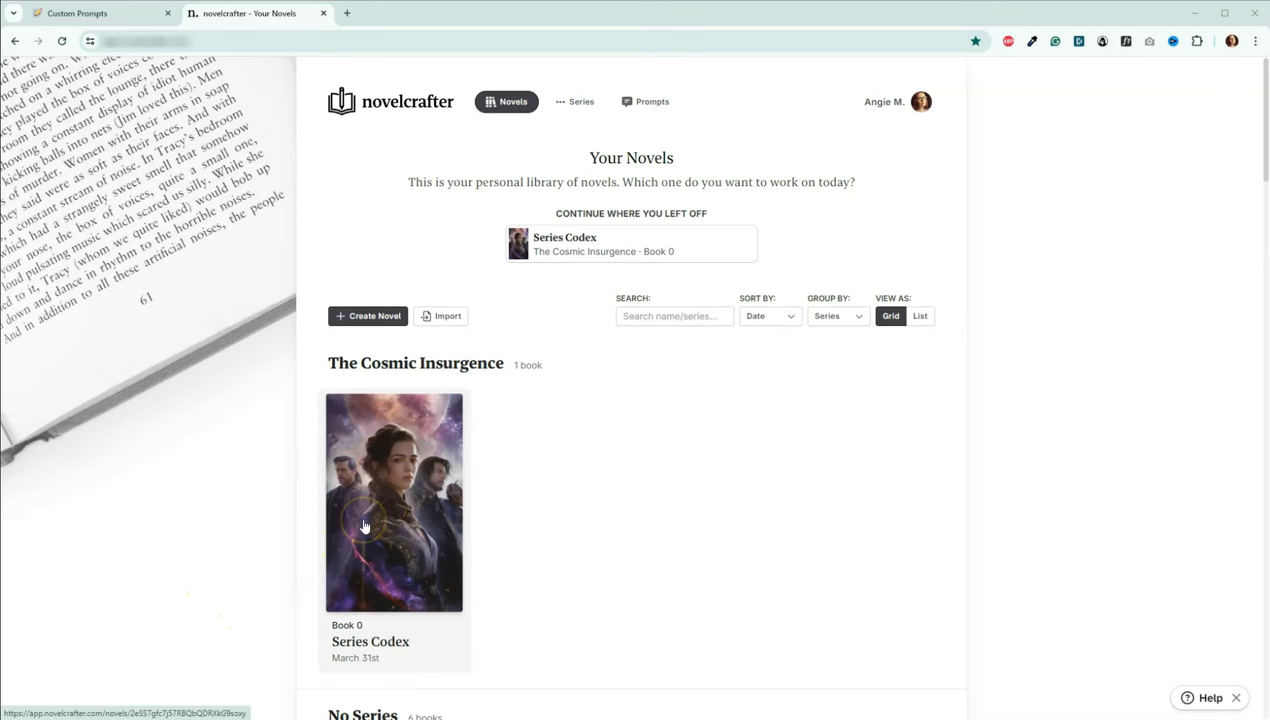
{"action": "left_click", "coordinate": [364, 527]}
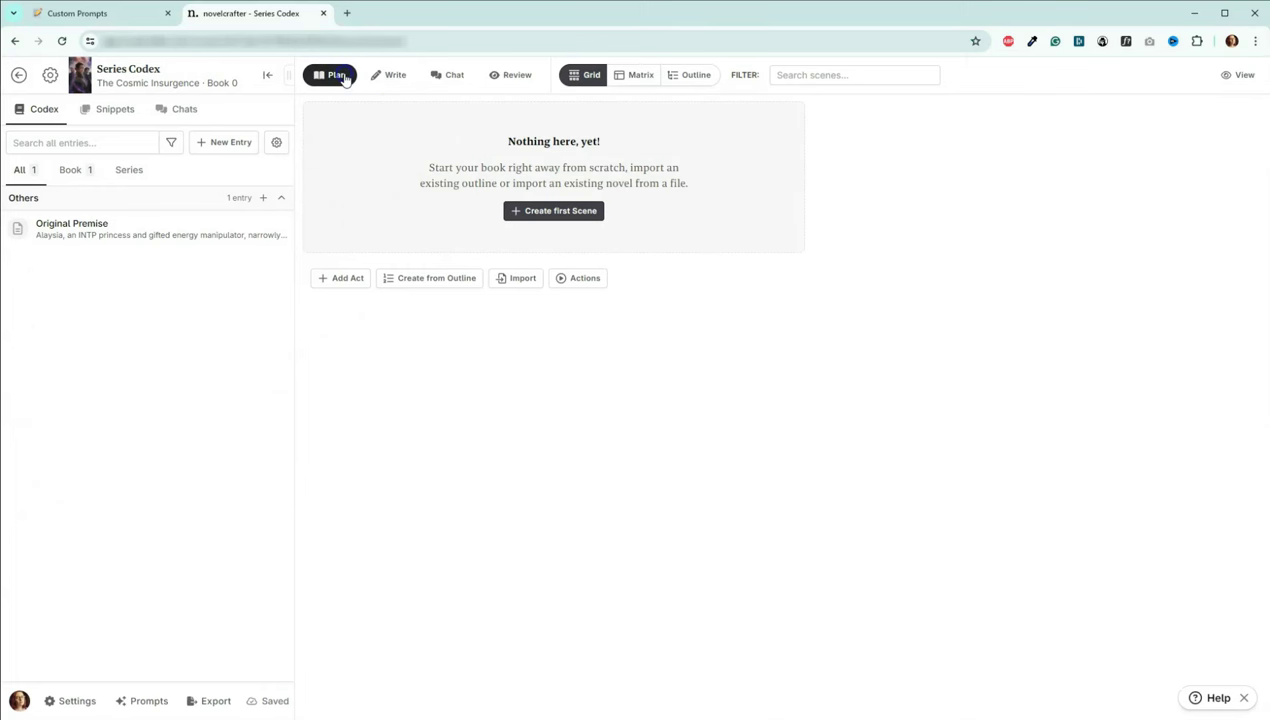
Step: Add Act 1 to the empty novel, containing Chapter 1 with its first scene
{"action": "left_click", "coordinate": [350, 282]}
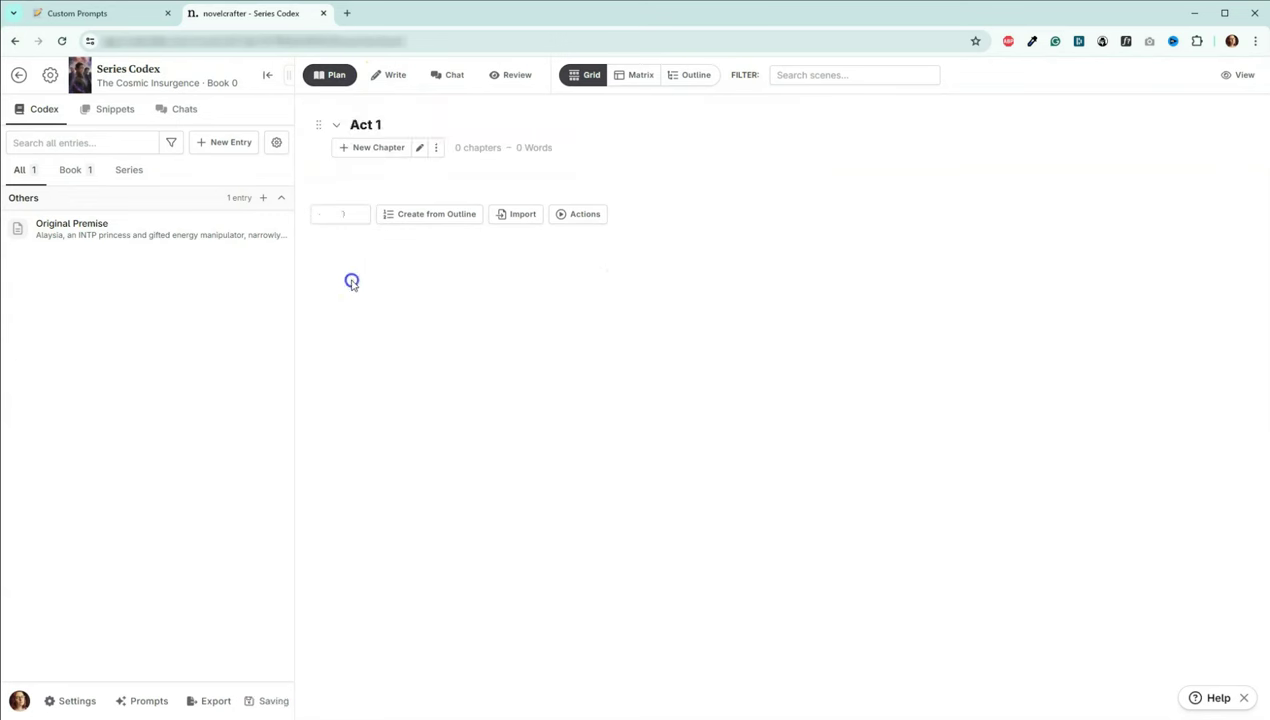
{"action": "left_click", "coordinate": [369, 157]}
{"action": "left_click", "coordinate": [369, 150]}
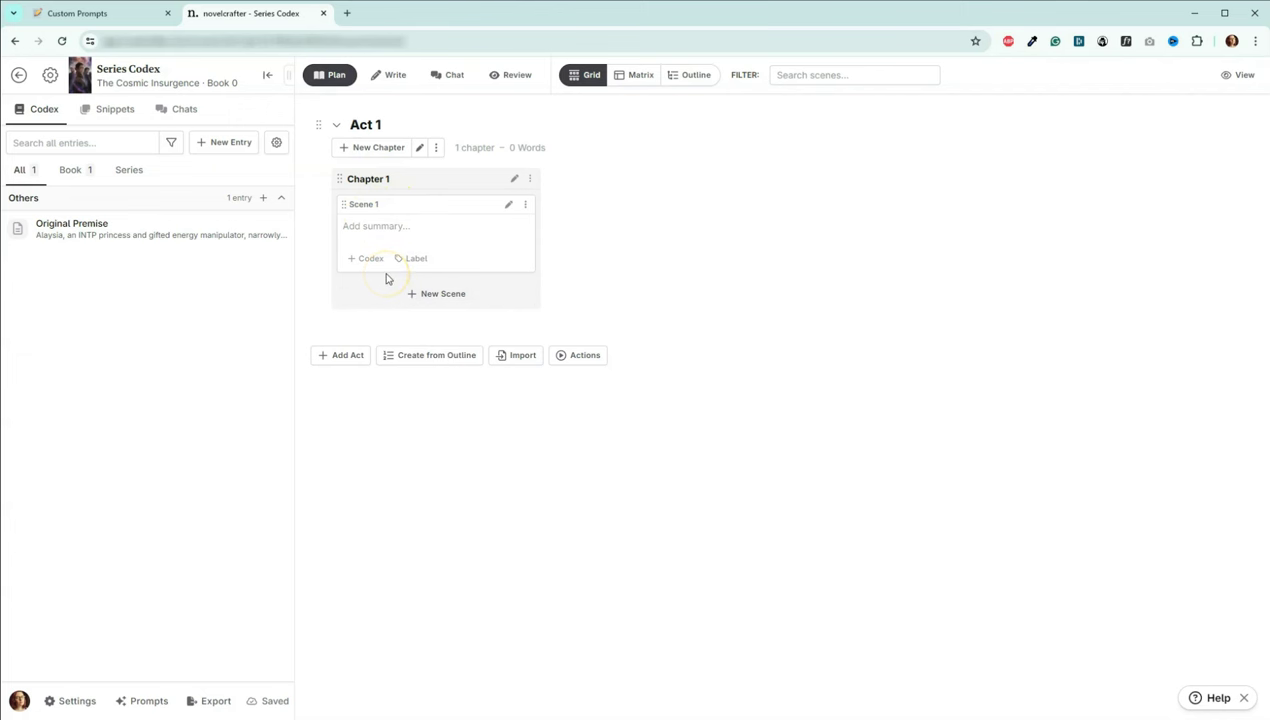
Step: Add an empty Act 2 and return to the Notion Custom Prompts notes
{"action": "left_click", "coordinate": [342, 360]}
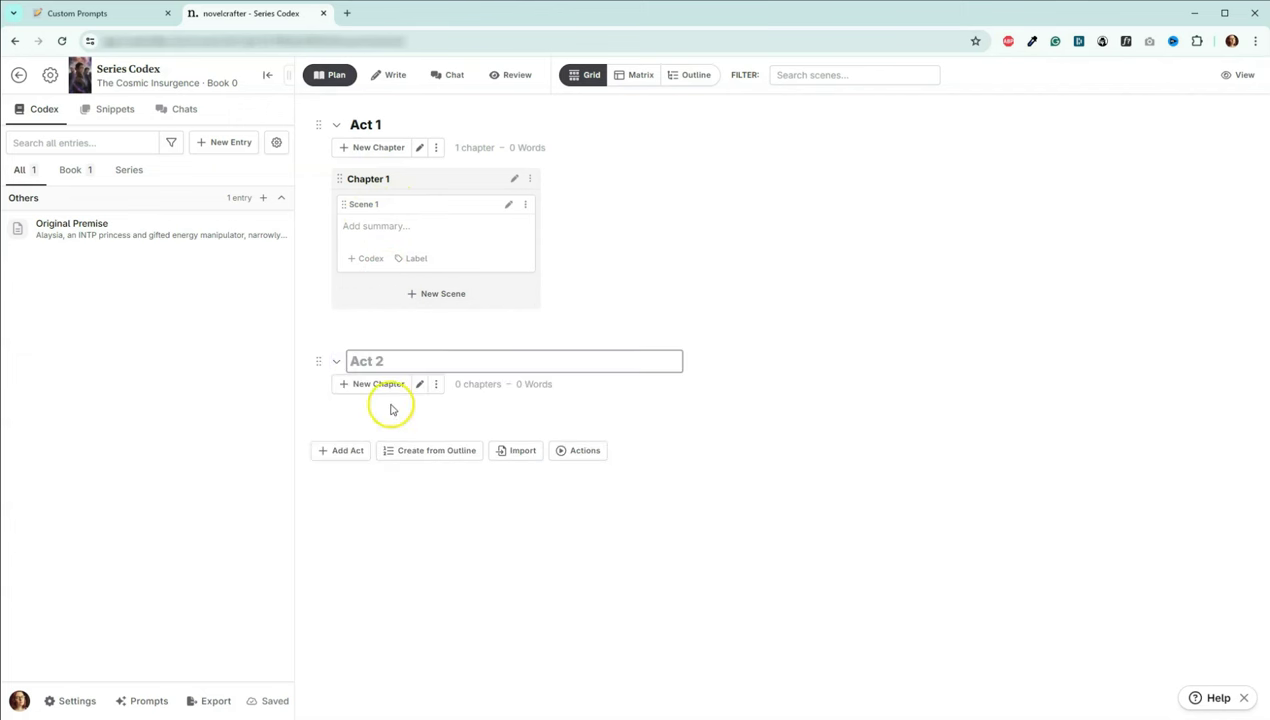
{"action": "left_click", "coordinate": [416, 550]}
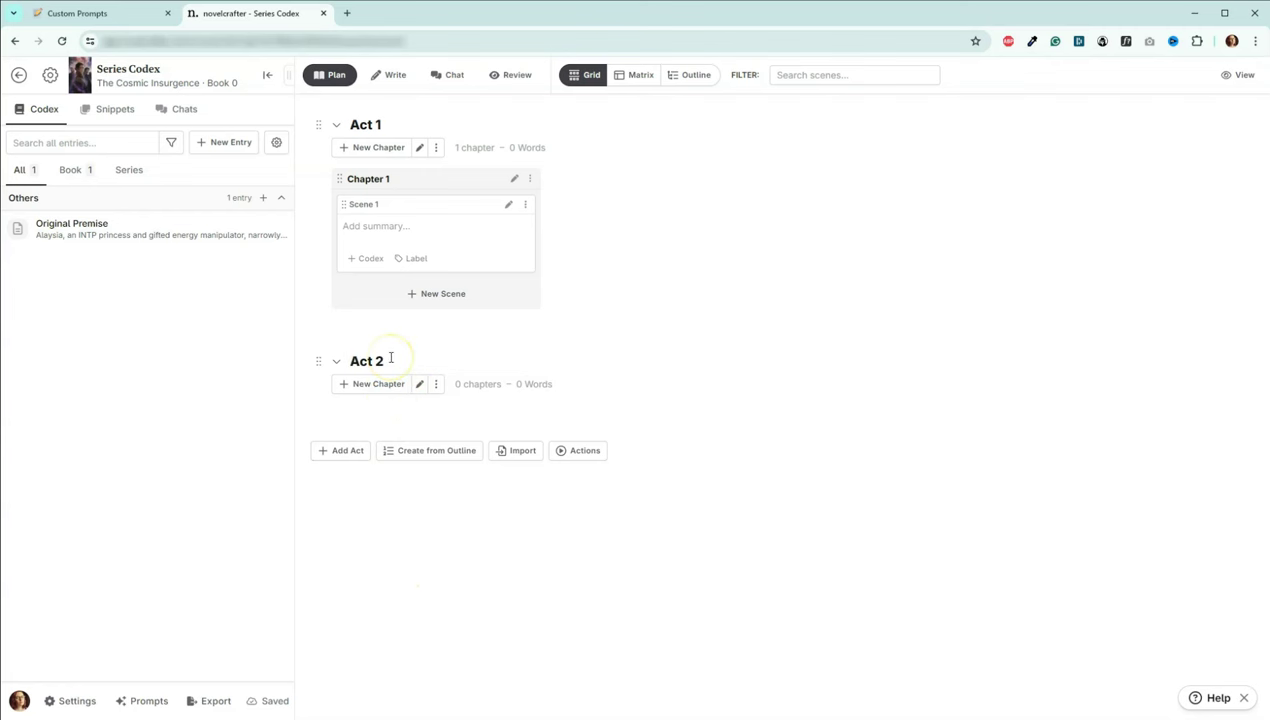
{"action": "key", "text": "ctrl+Tab"}
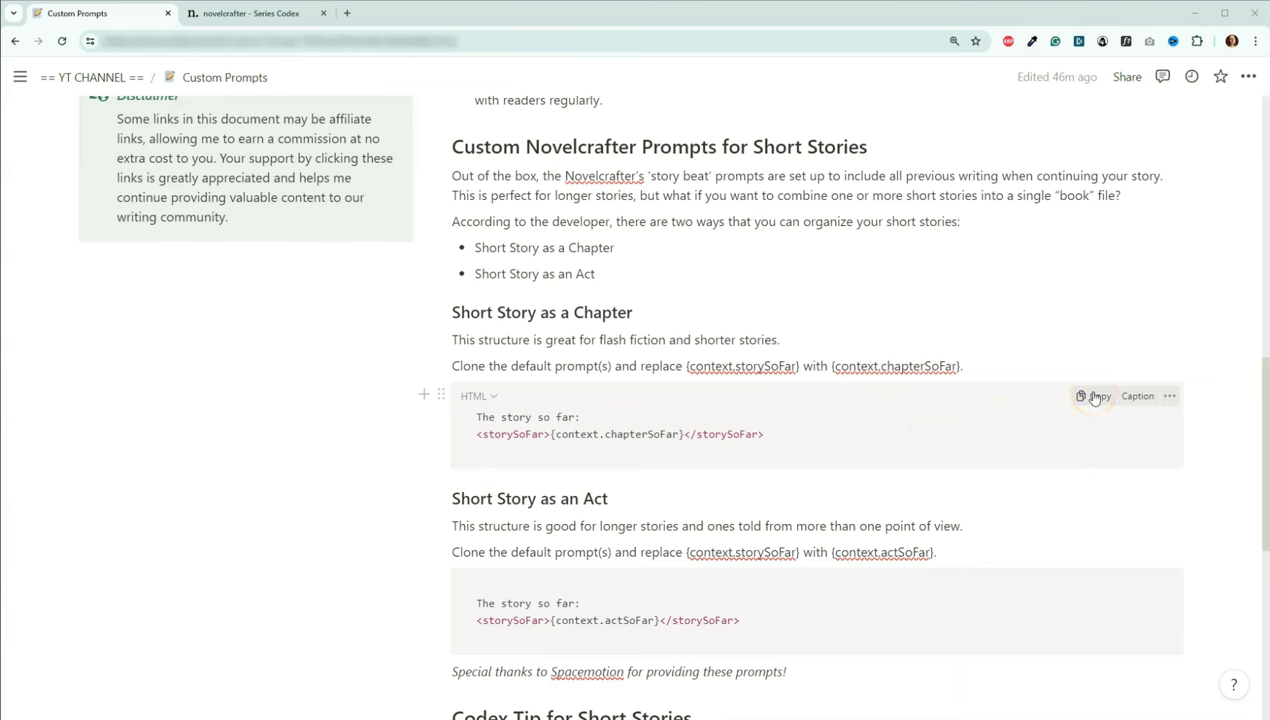
Step: Copy the Short Story as a Chapter prompt code and return to the Series Codex tab
{"action": "left_click", "coordinate": [856, 447]}
{"action": "scroll", "coordinate": [856, 447], "scroll_direction": "down", "scroll_amount": 2}
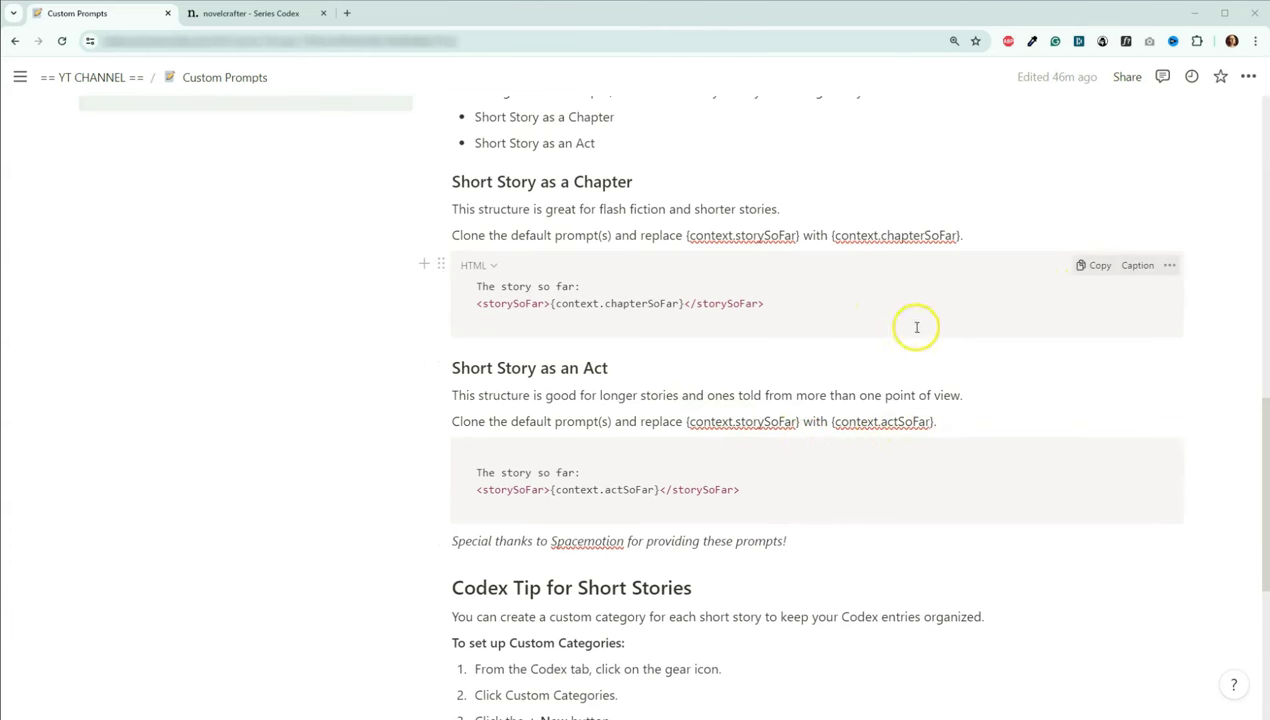
{"action": "left_click", "coordinate": [1100, 267]}
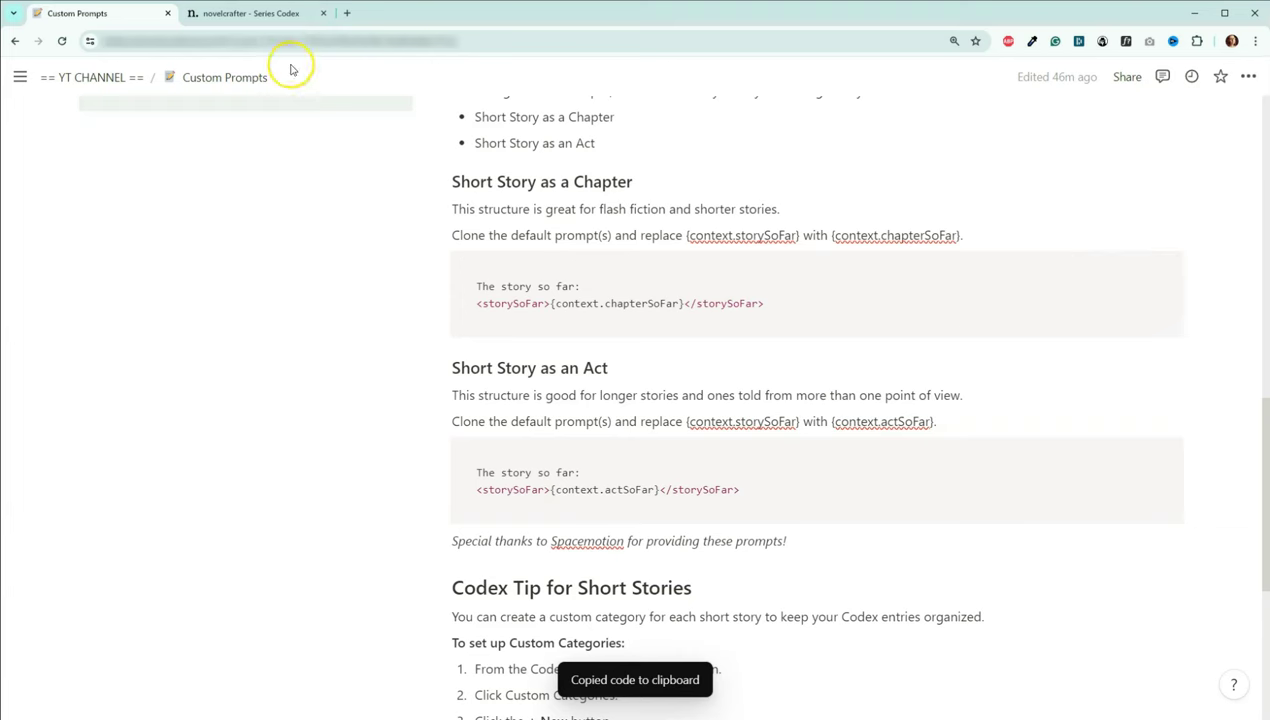
{"action": "left_click", "coordinate": [272, 15]}
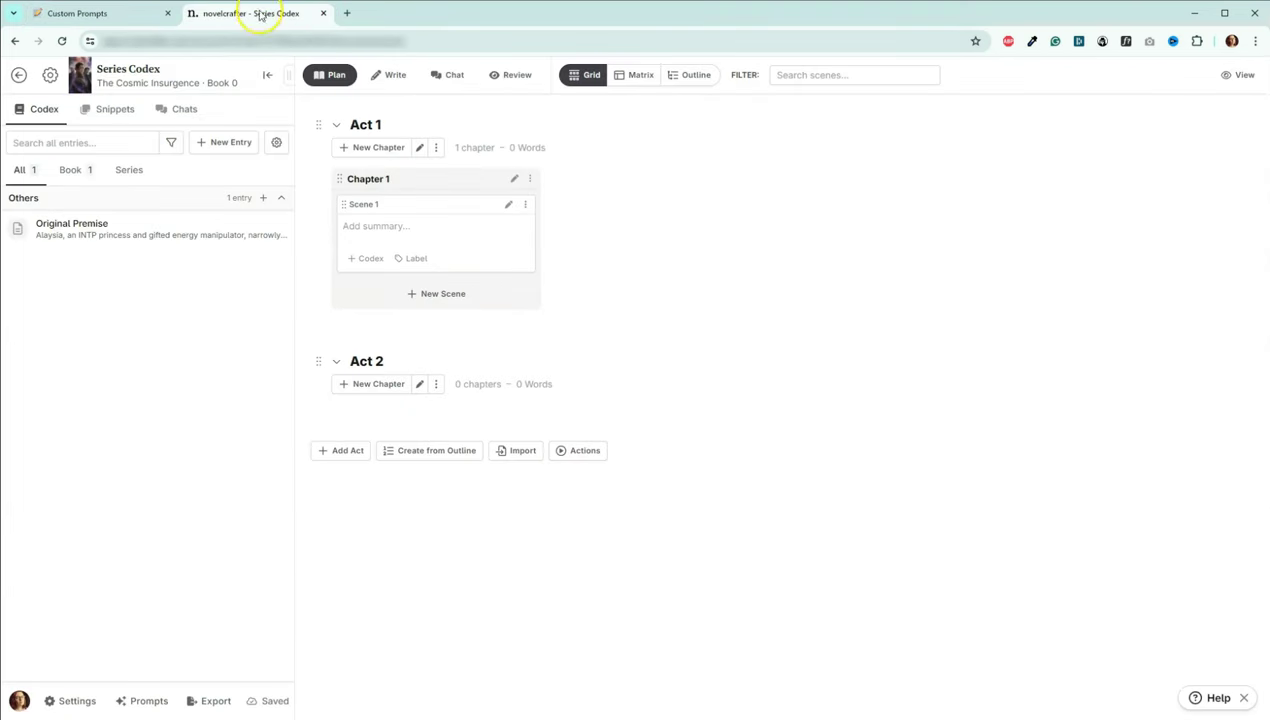
Step: Clone the General Purpose scene beat prompt and rename it 'General Purpose Short Story Chapter'
{"action": "left_click", "coordinate": [188, 628]}
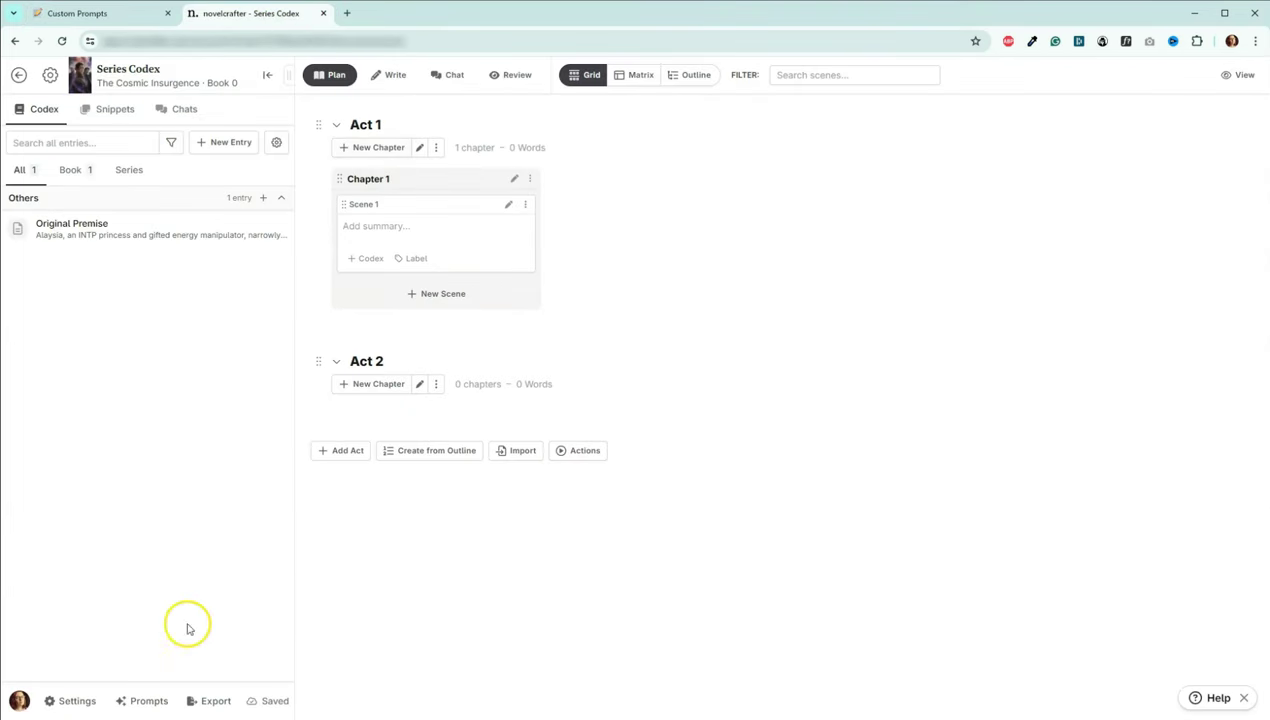
{"action": "left_click", "coordinate": [147, 701]}
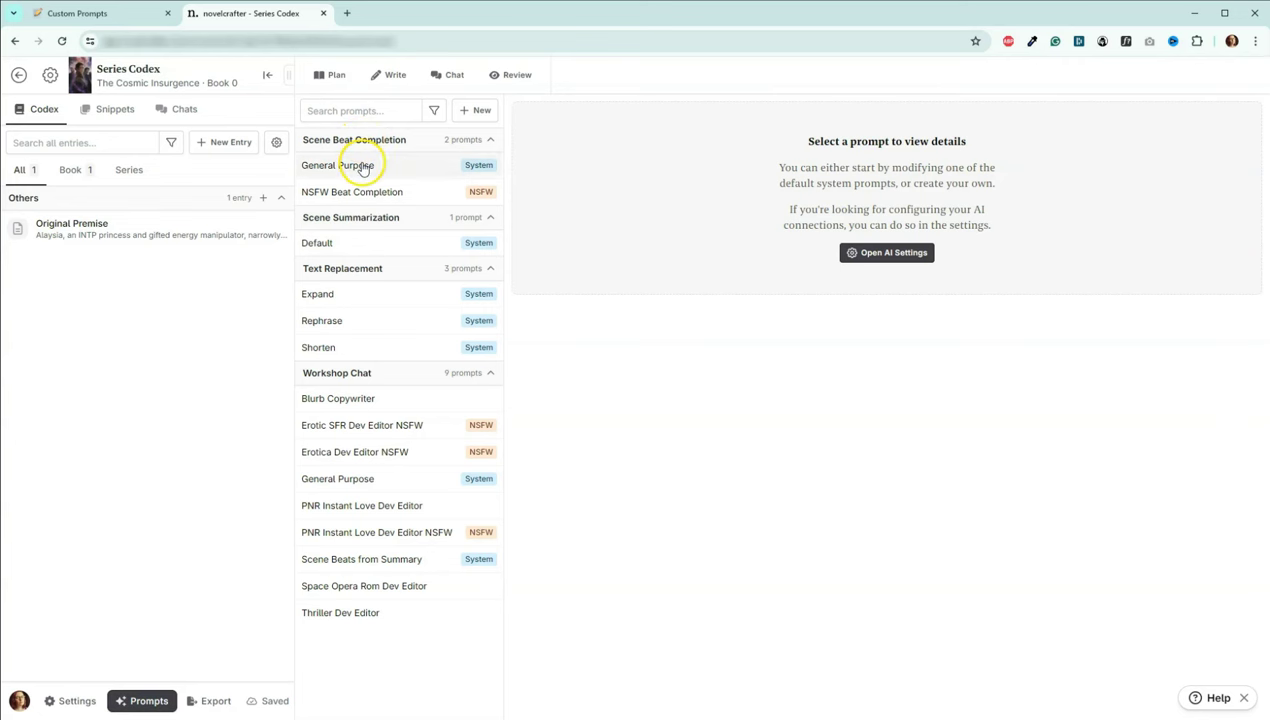
{"action": "left_click", "coordinate": [362, 166]}
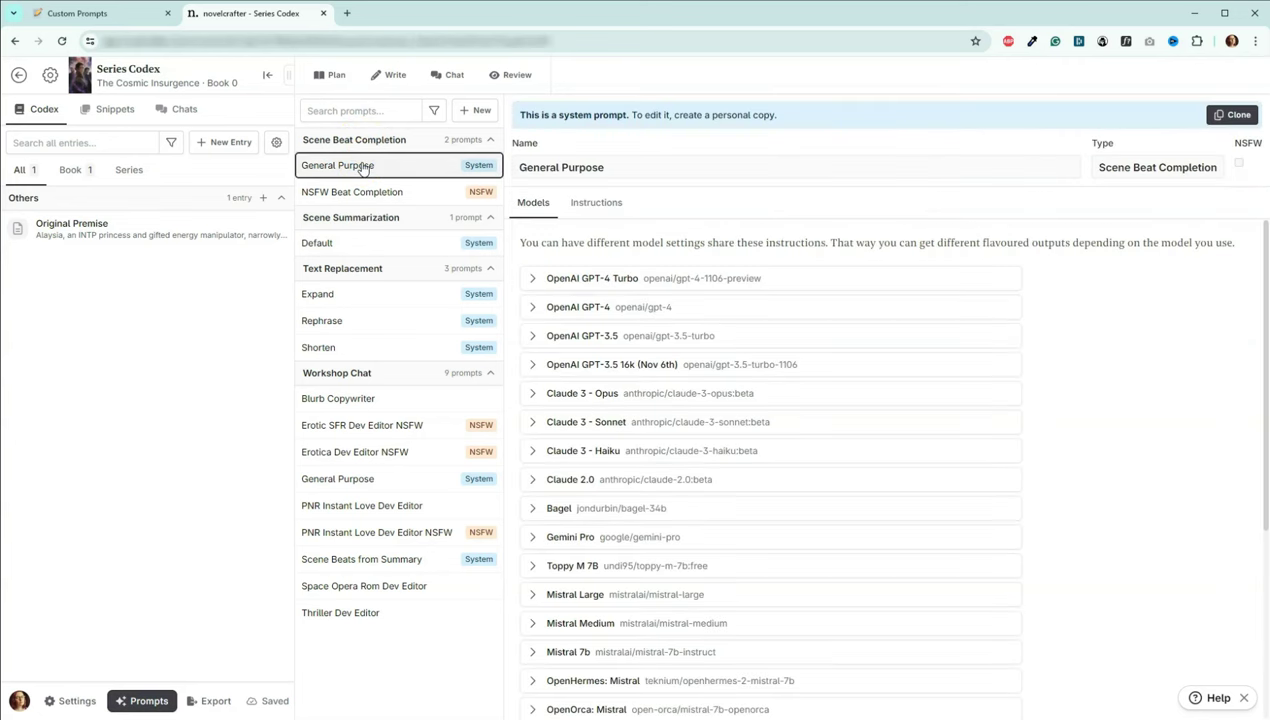
{"action": "left_click", "coordinate": [1232, 114]}
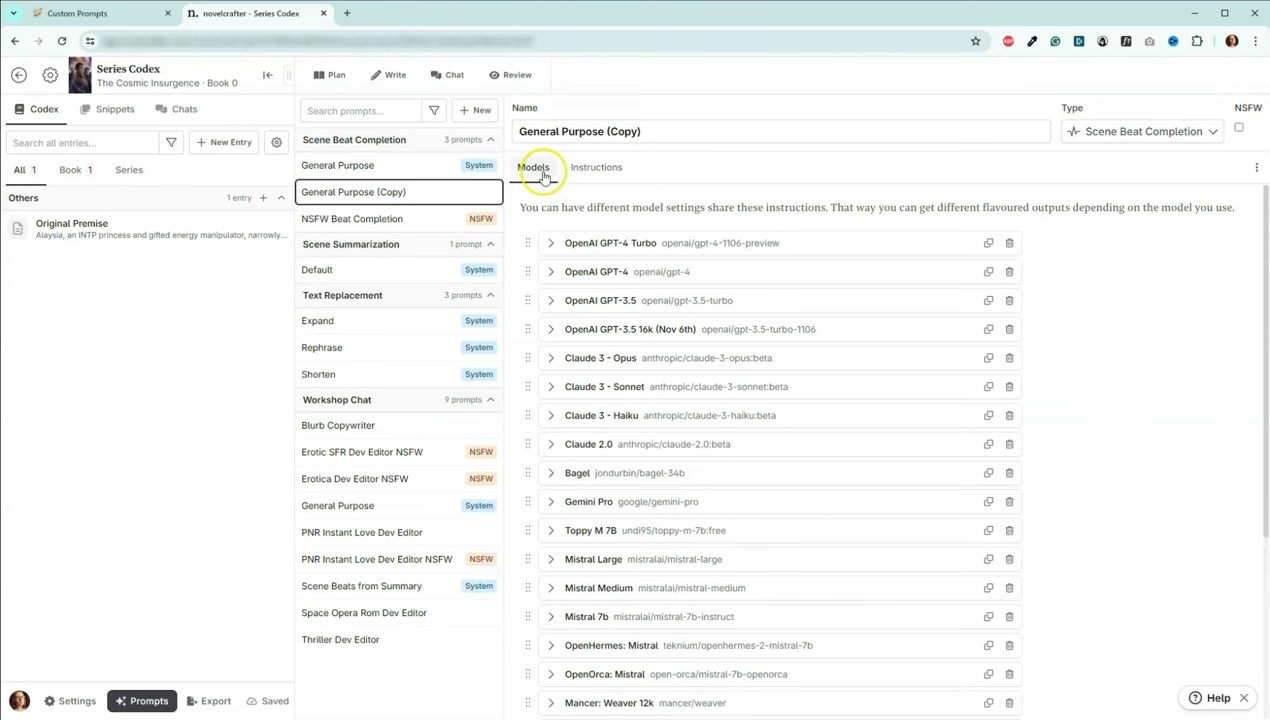
{"action": "left_click", "coordinate": [597, 131]}
{"action": "left_click_drag", "start_coordinate": [607, 131], "coordinate": [680, 130]}
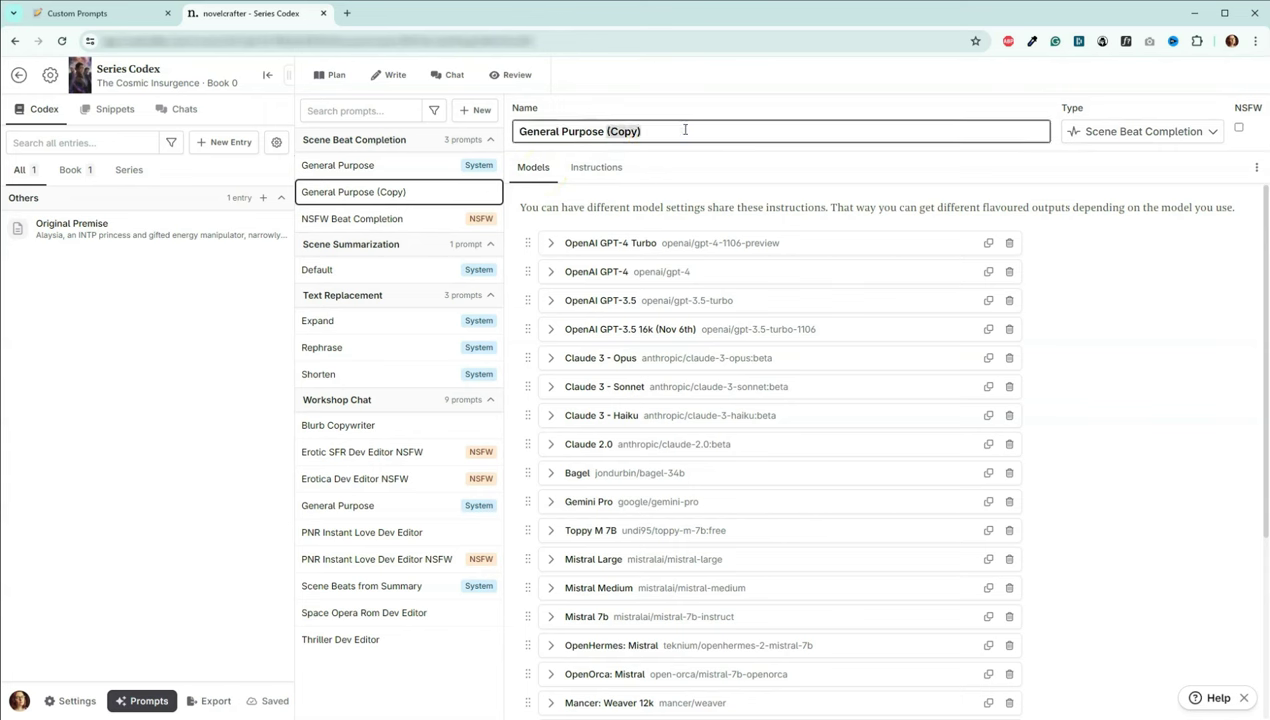
{"action": "key", "text": "BackSpace"}
Step: Replace the user message with the pasted snippet using {context.chapterSoFar} inside storySoFar tags
{"action": "left_click", "coordinate": [604, 168]}
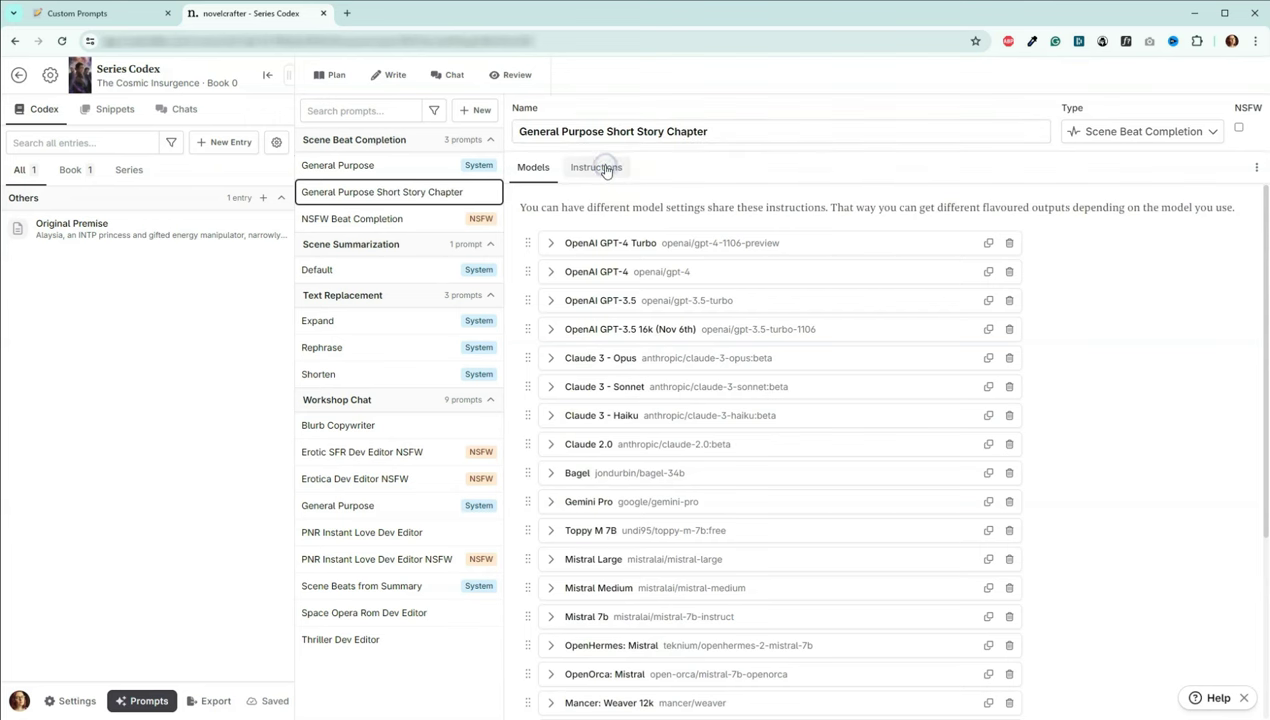
{"action": "left_click", "coordinate": [597, 168]}
{"action": "left_click", "coordinate": [600, 175]}
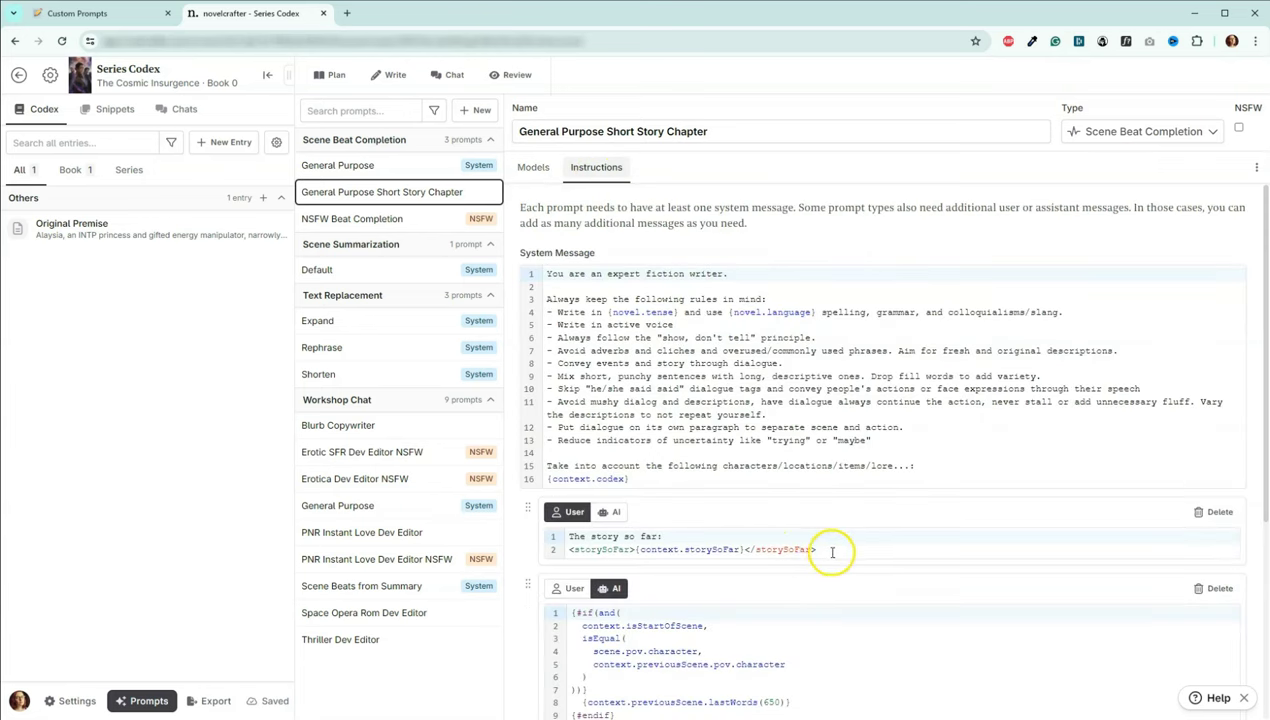
{"action": "left_click_drag", "start_coordinate": [832, 552], "coordinate": [561, 540]}
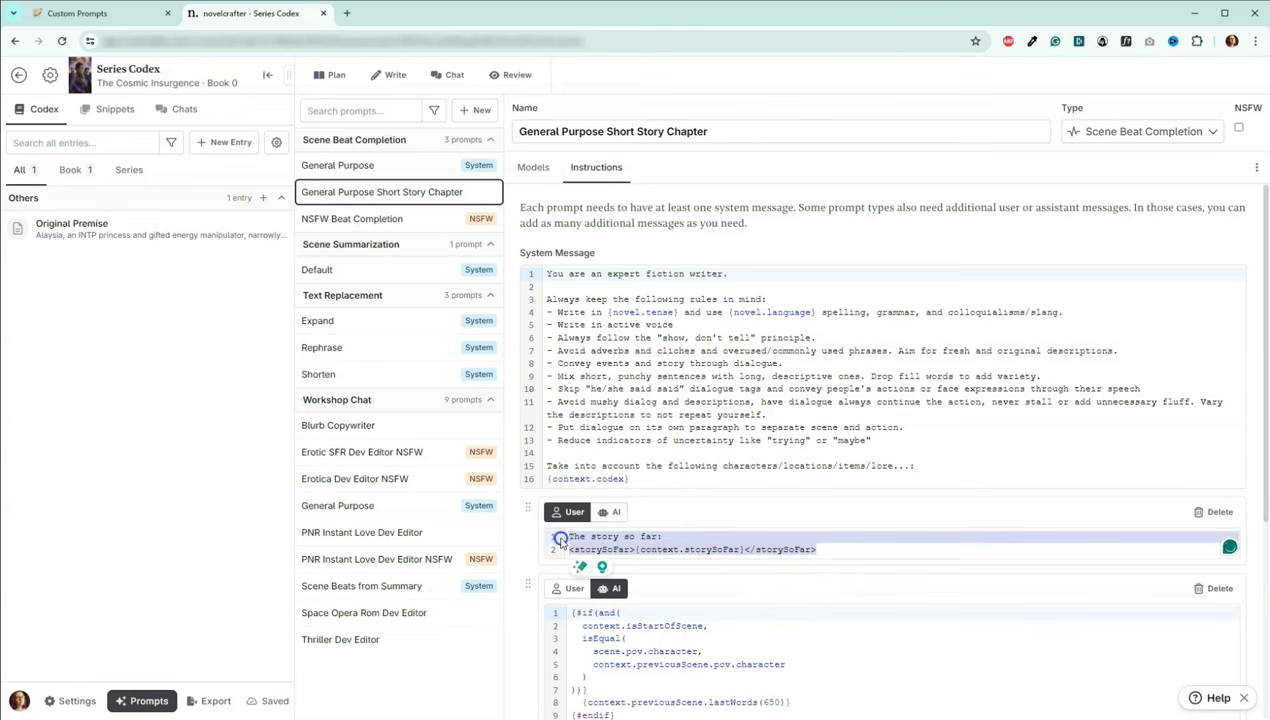
{"action": "key", "text": "ctrl+v"}
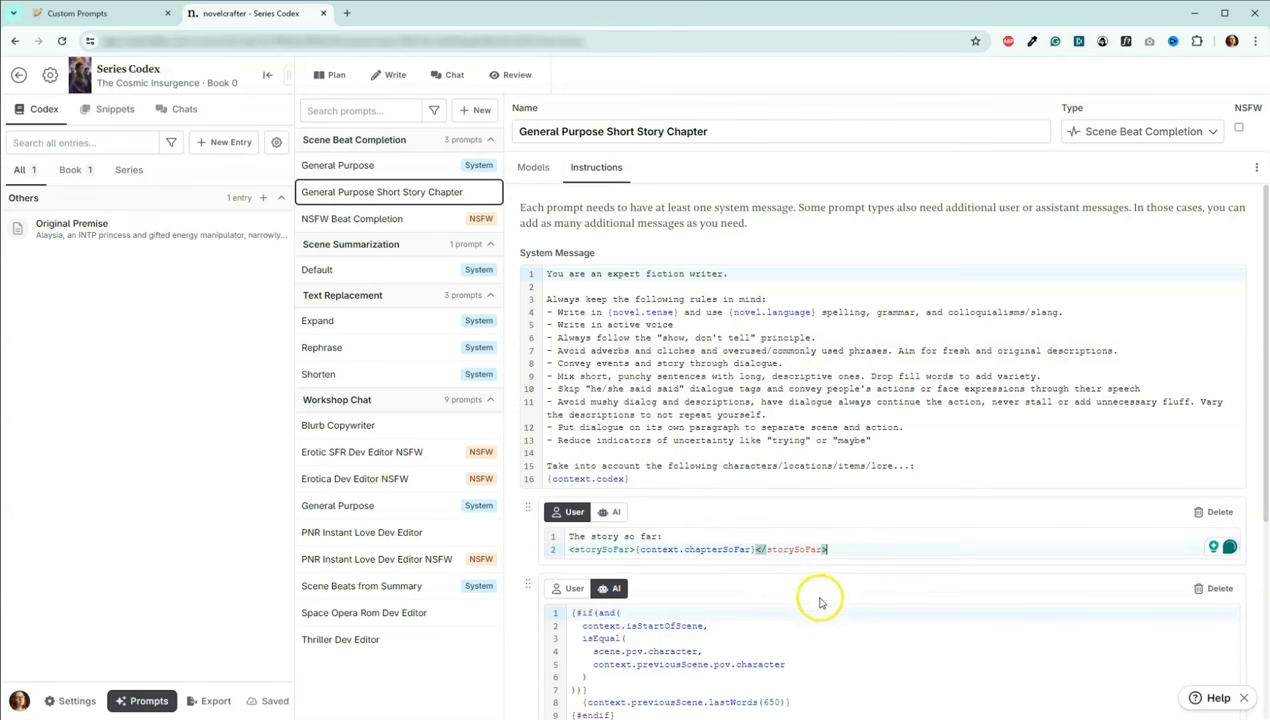
{"action": "left_click", "coordinate": [745, 551]}
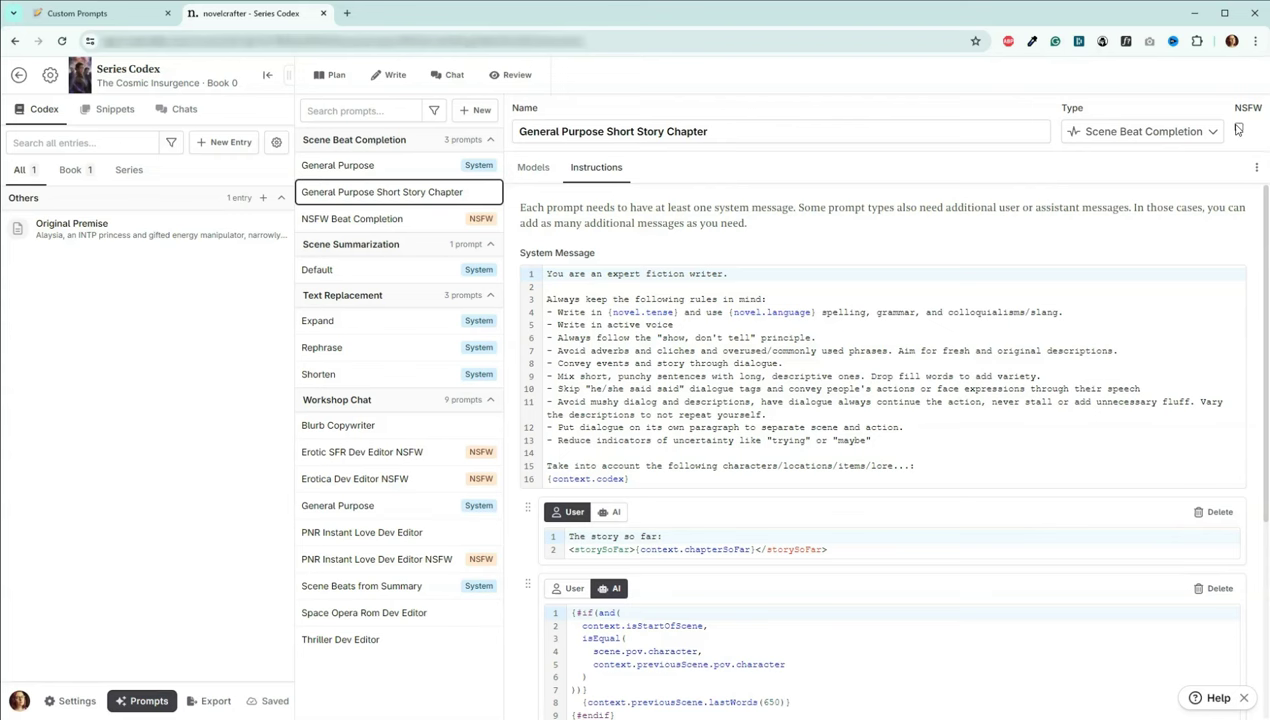
Step: Clone General Purpose as 'General Purpose Short Story Act' and copy Notion's Act snippet
{"action": "left_click", "coordinate": [470, 164]}
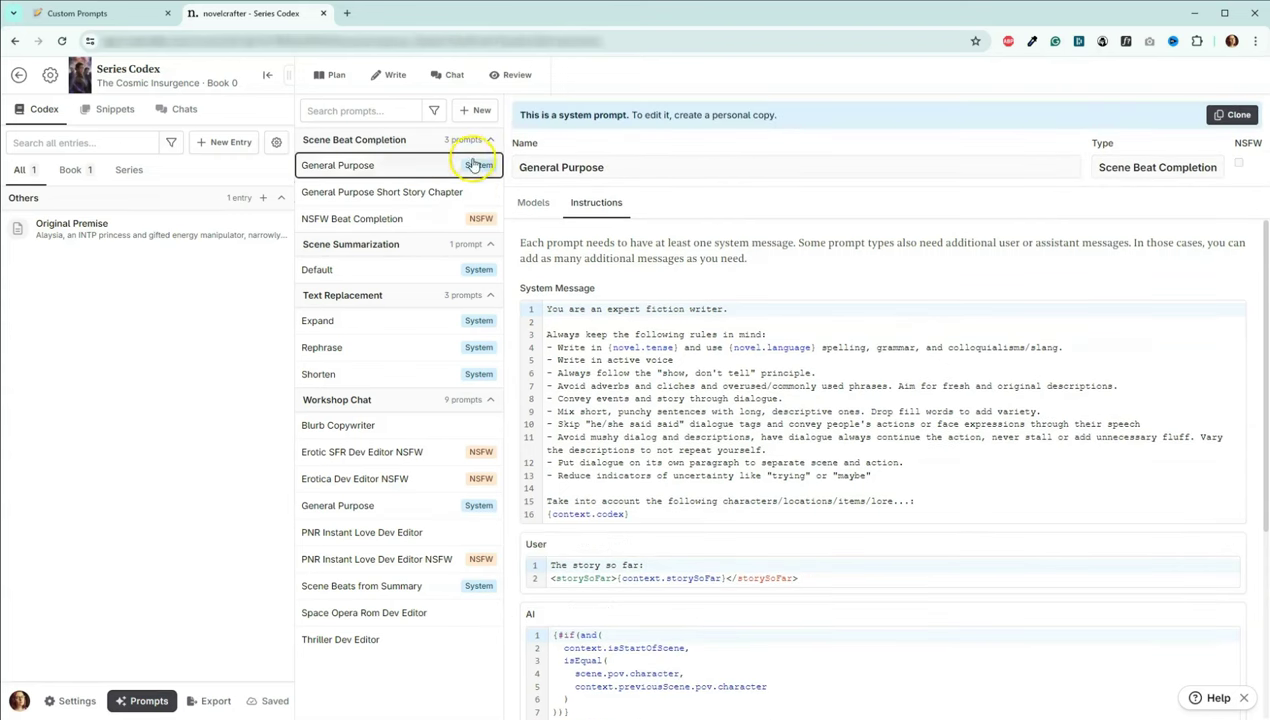
{"action": "left_click", "coordinate": [1229, 116]}
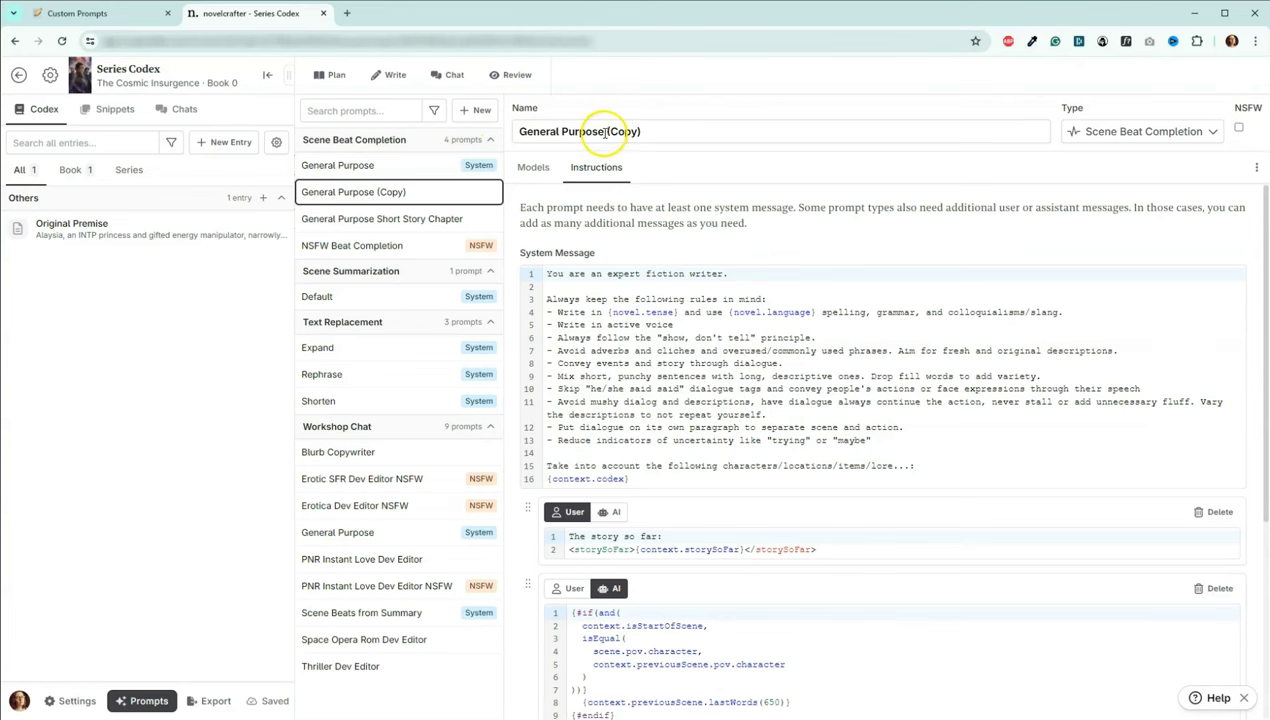
{"action": "left_click_drag", "start_coordinate": [607, 131], "coordinate": [686, 130]}
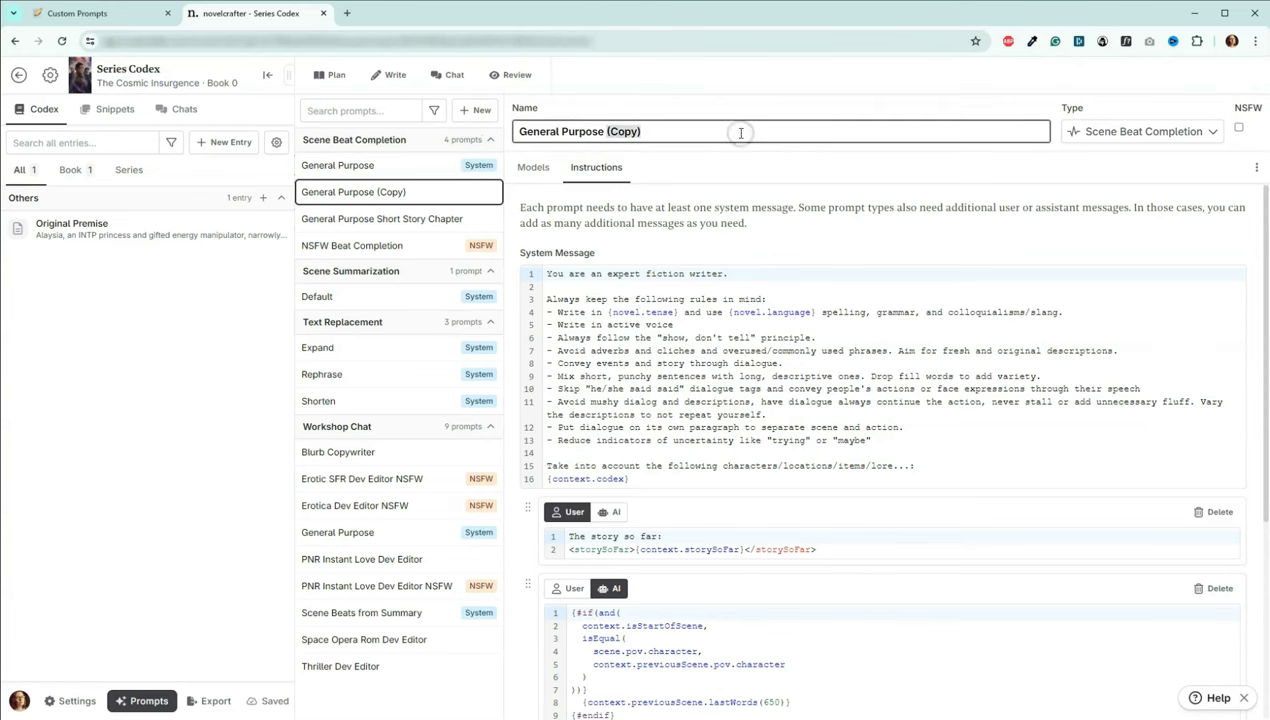
{"action": "type", "text": "Short Story Act"}
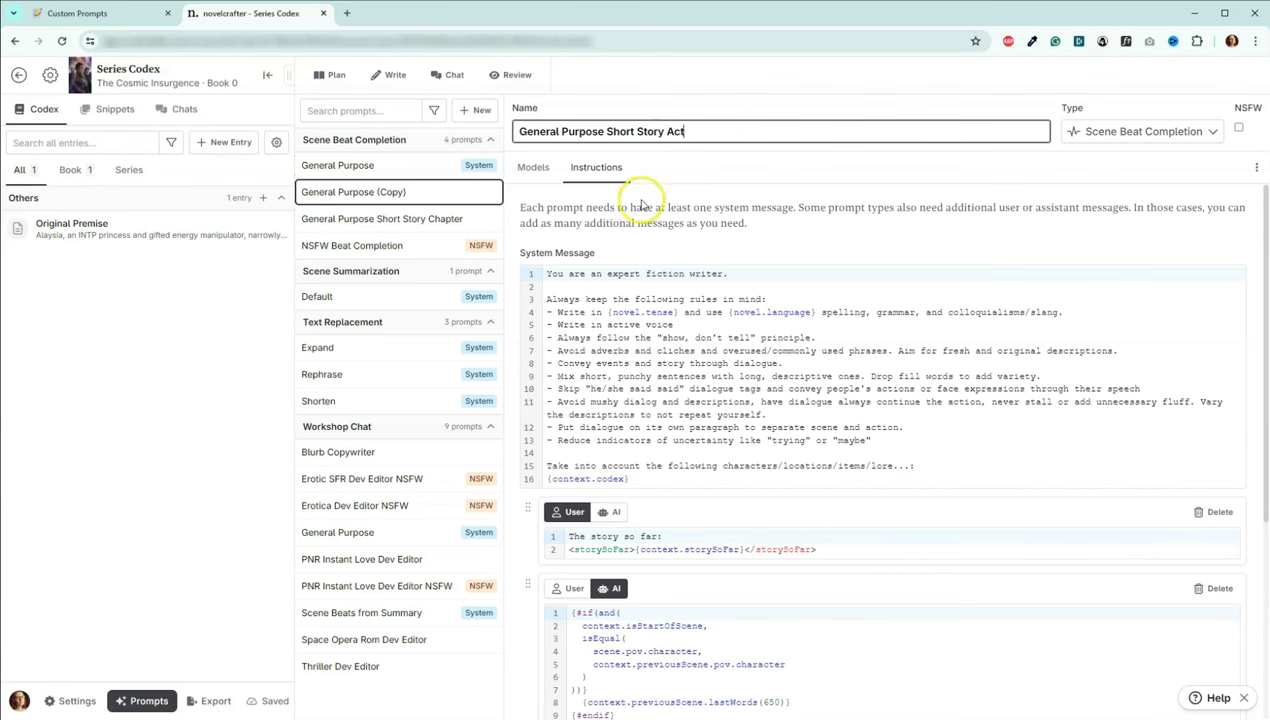
{"action": "left_click", "coordinate": [113, 12]}
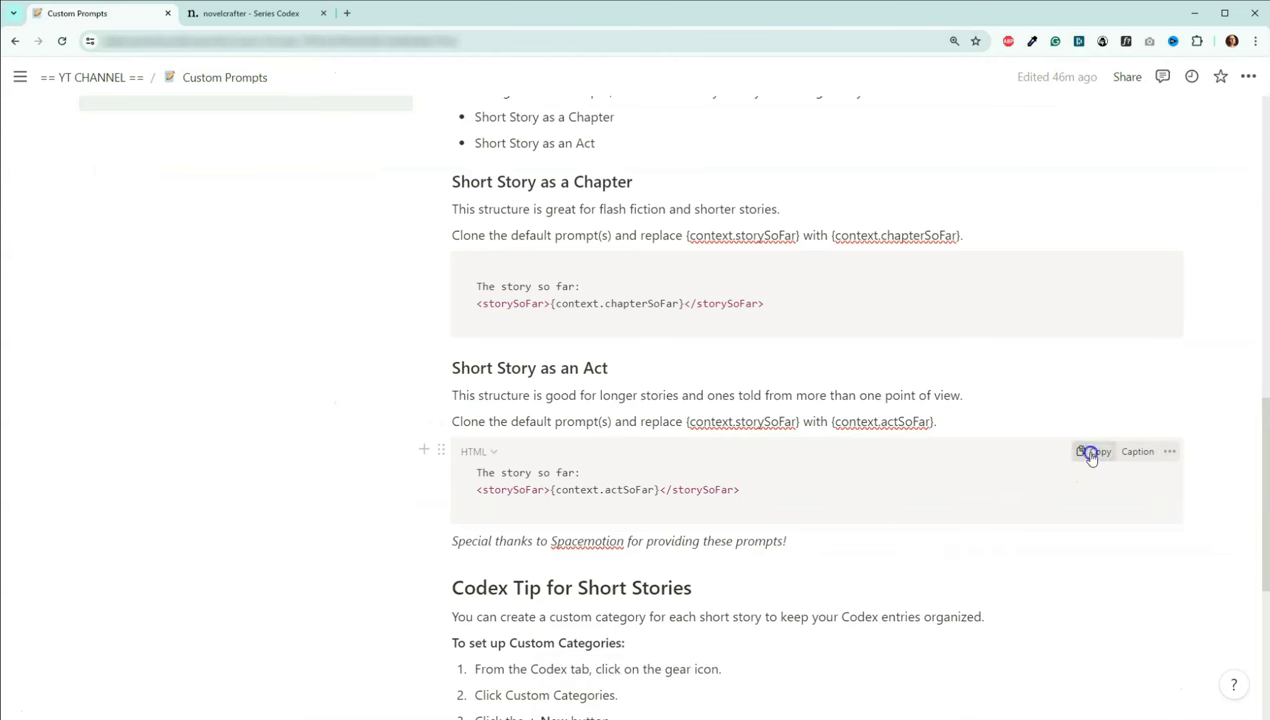
{"action": "left_click", "coordinate": [1092, 455]}
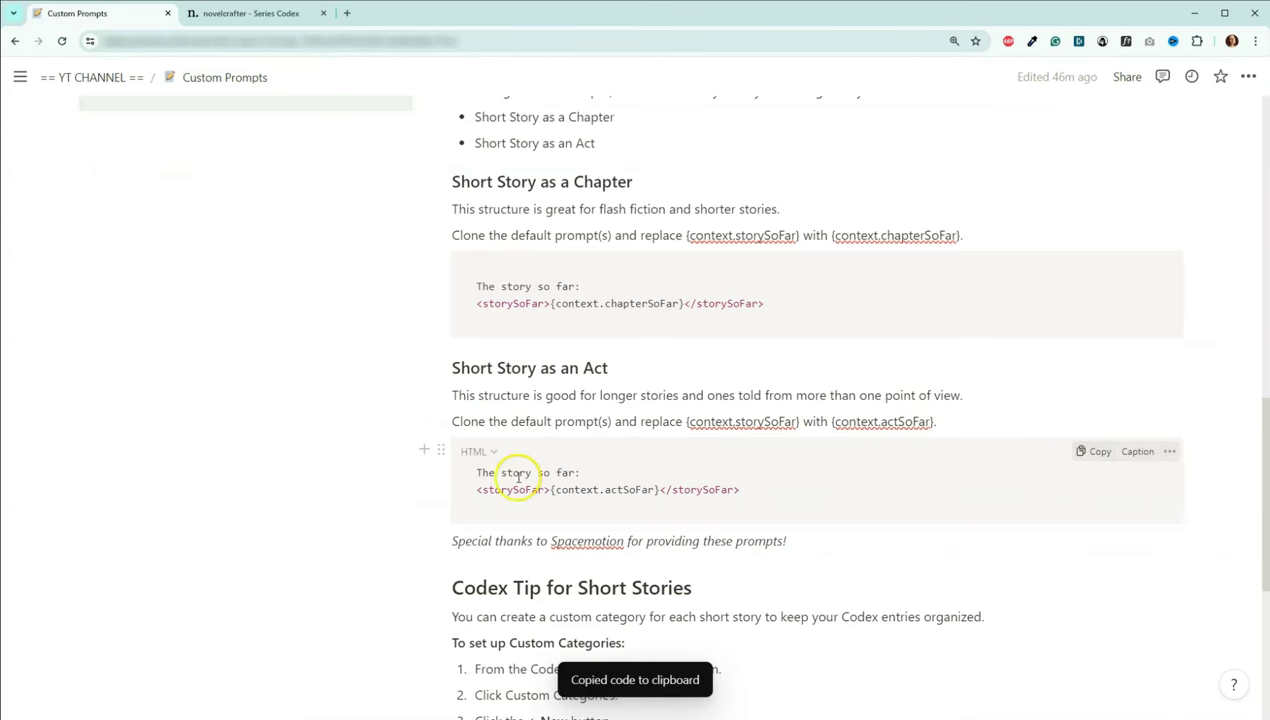
Step: Replace the Short Story Act prompt's user message with the {context.actSoFar} snippet
{"action": "left_click", "coordinate": [268, 19]}
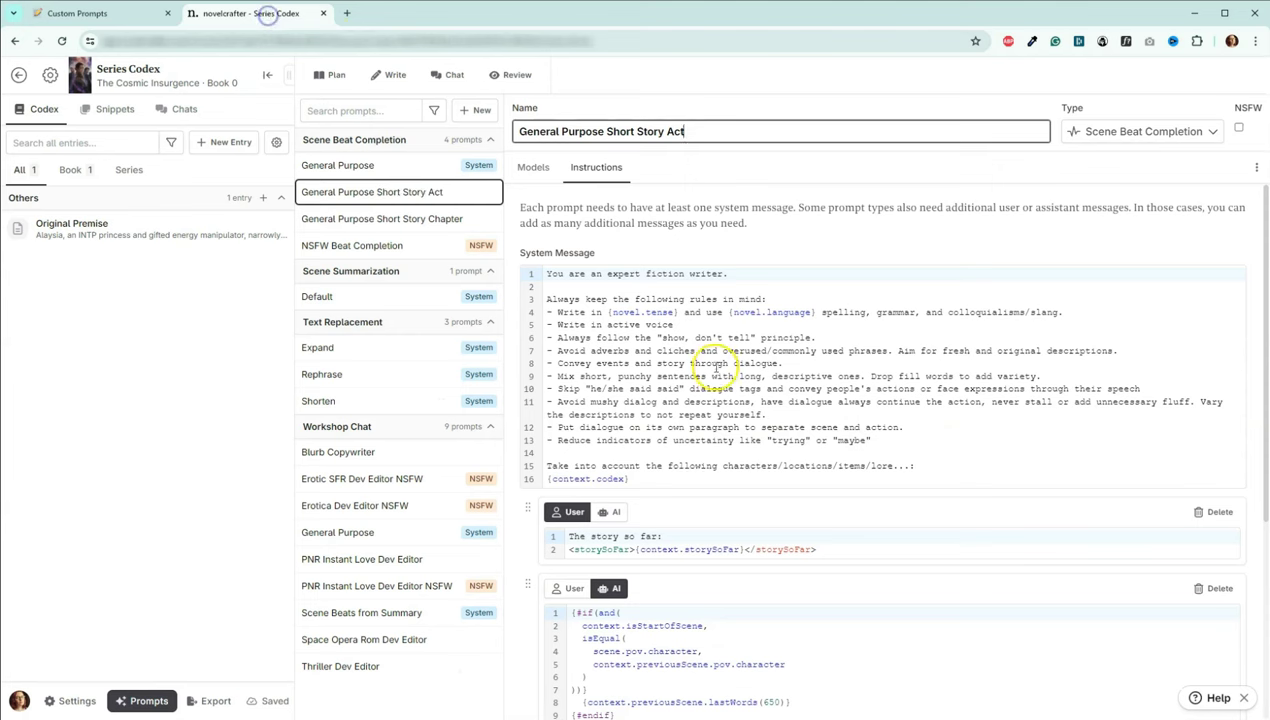
{"action": "left_click", "coordinate": [966, 550]}
{"action": "key", "text": "ctrl+a"}
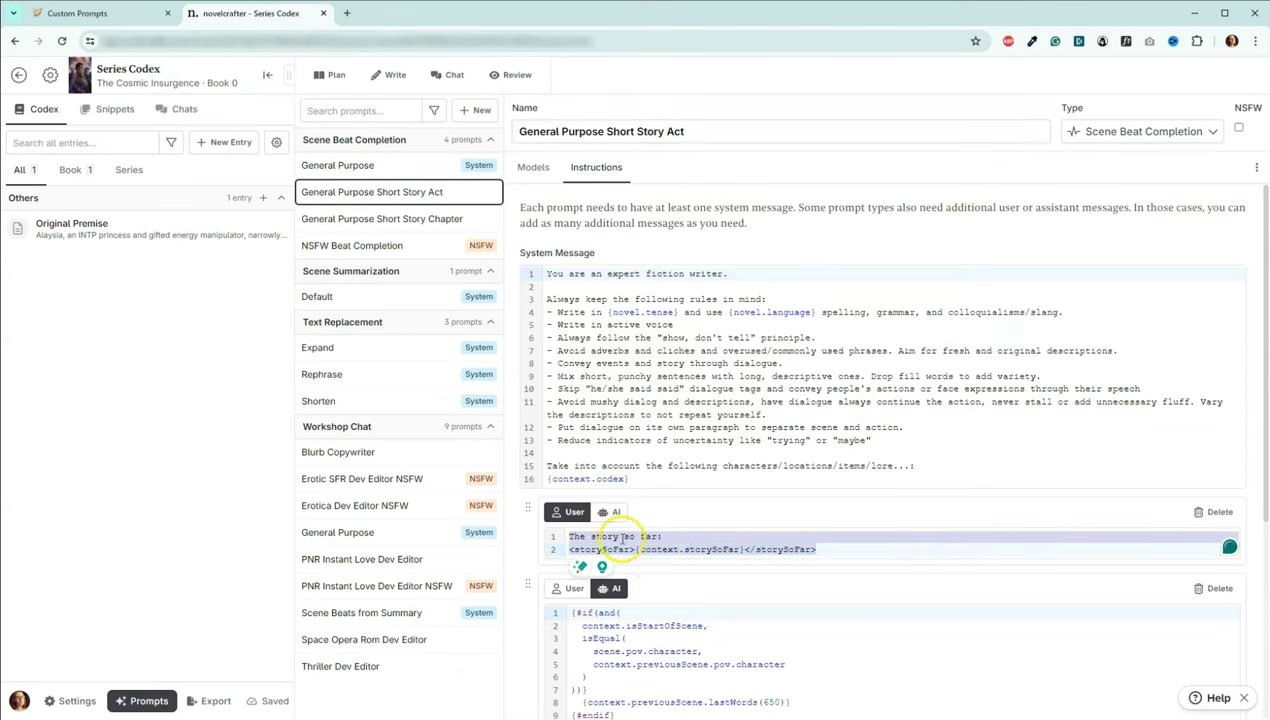
{"action": "left_click", "coordinate": [711, 549]}
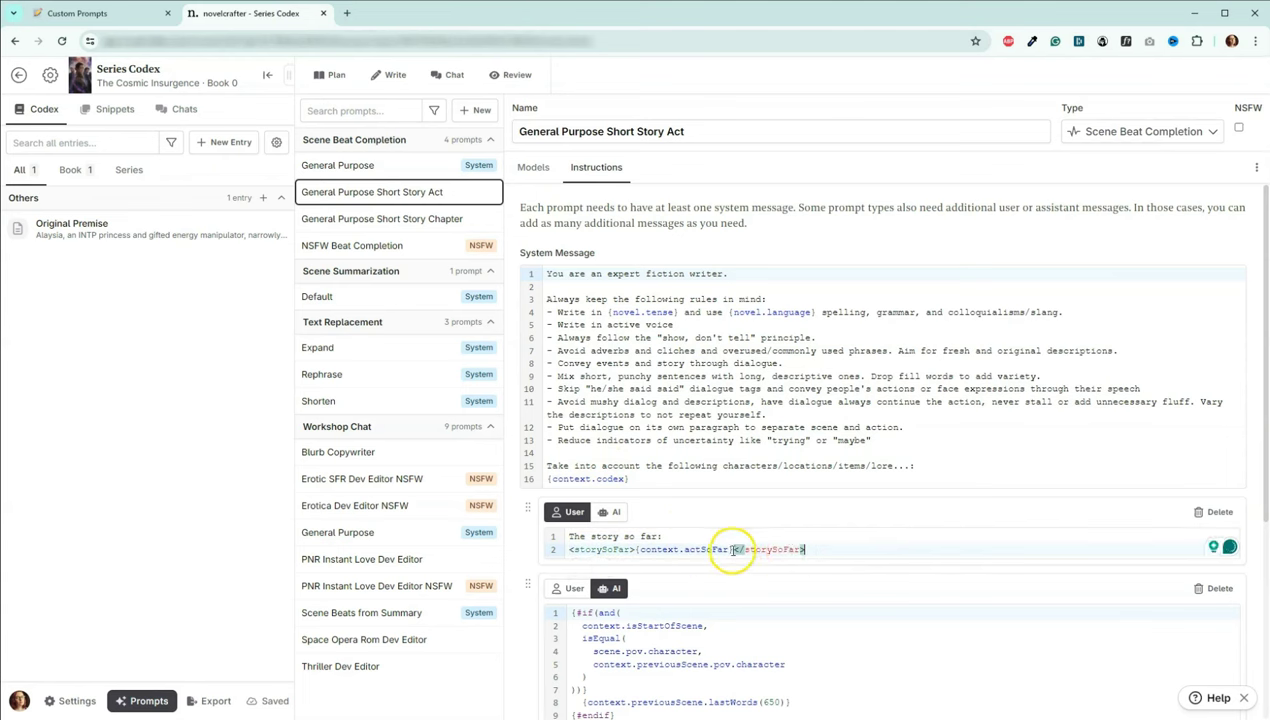
{"action": "key", "text": "BackSpace"}
{"action": "key", "text": "BackSpace"}
Step: Check the Short Story Chapter prompt, then reopen the Short Story Act prompt
{"action": "left_click", "coordinate": [441, 218]}
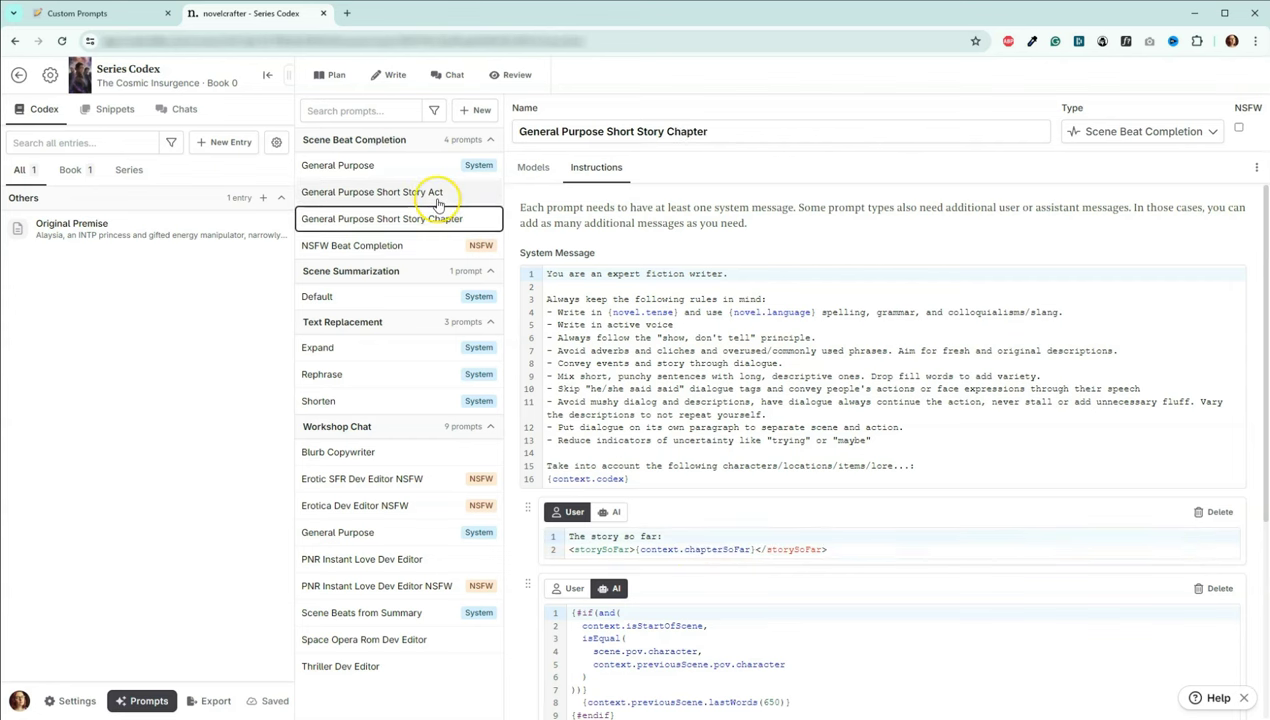
{"action": "left_click", "coordinate": [438, 222]}
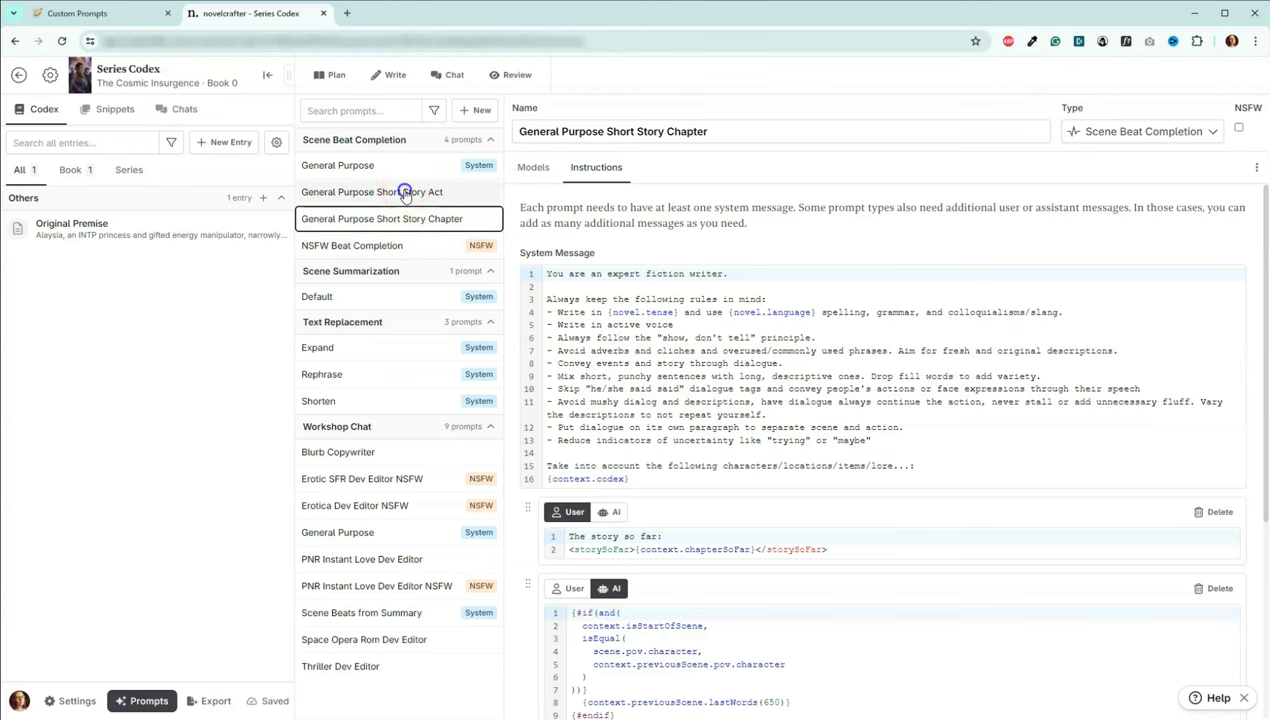
{"action": "left_click", "coordinate": [405, 193]}
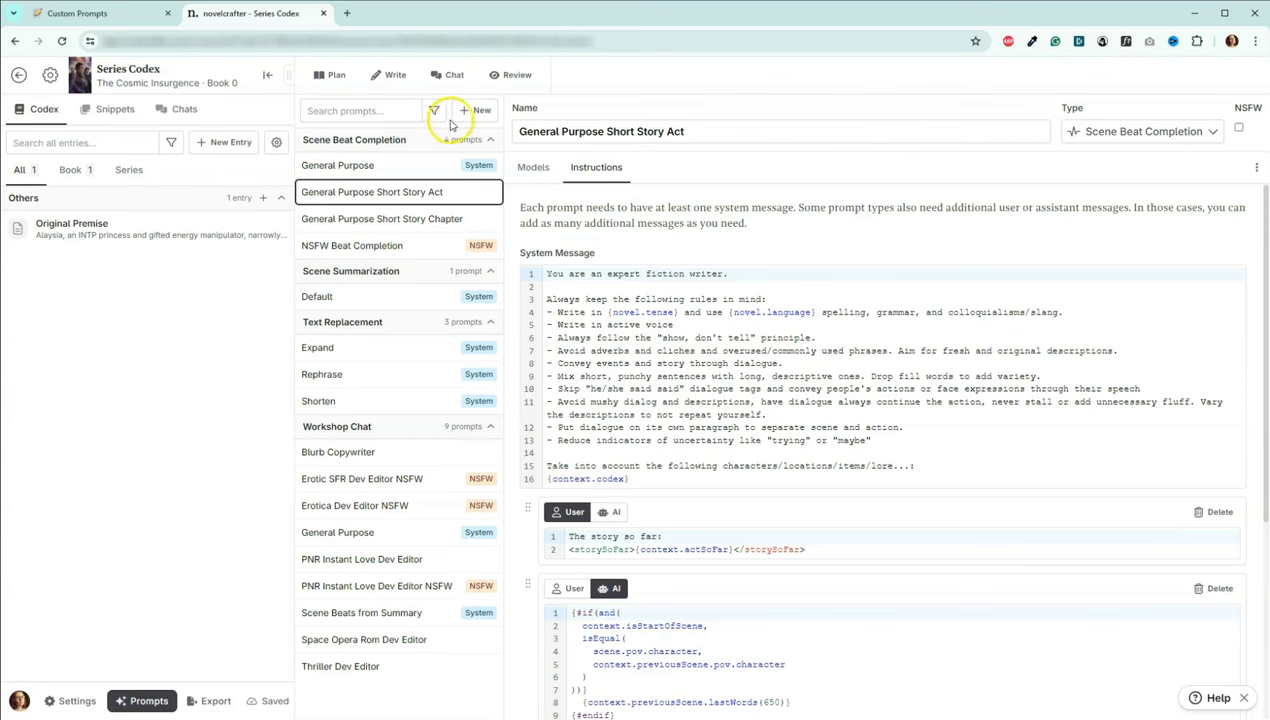
Step: Read down to the Codex Tip section in Notion, then return to the Short Story Act prompt
{"action": "left_click", "coordinate": [130, 12]}
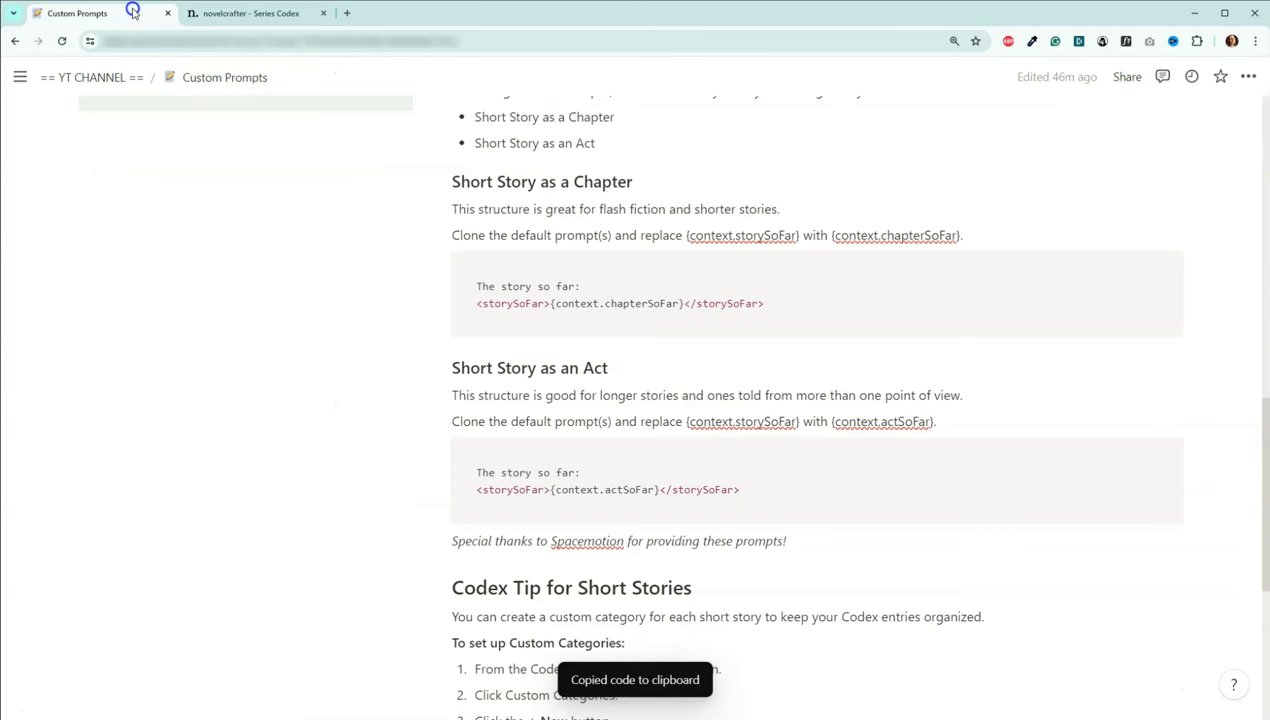
{"action": "scroll", "coordinate": [675, 366], "scroll_direction": "down", "scroll_amount": 3}
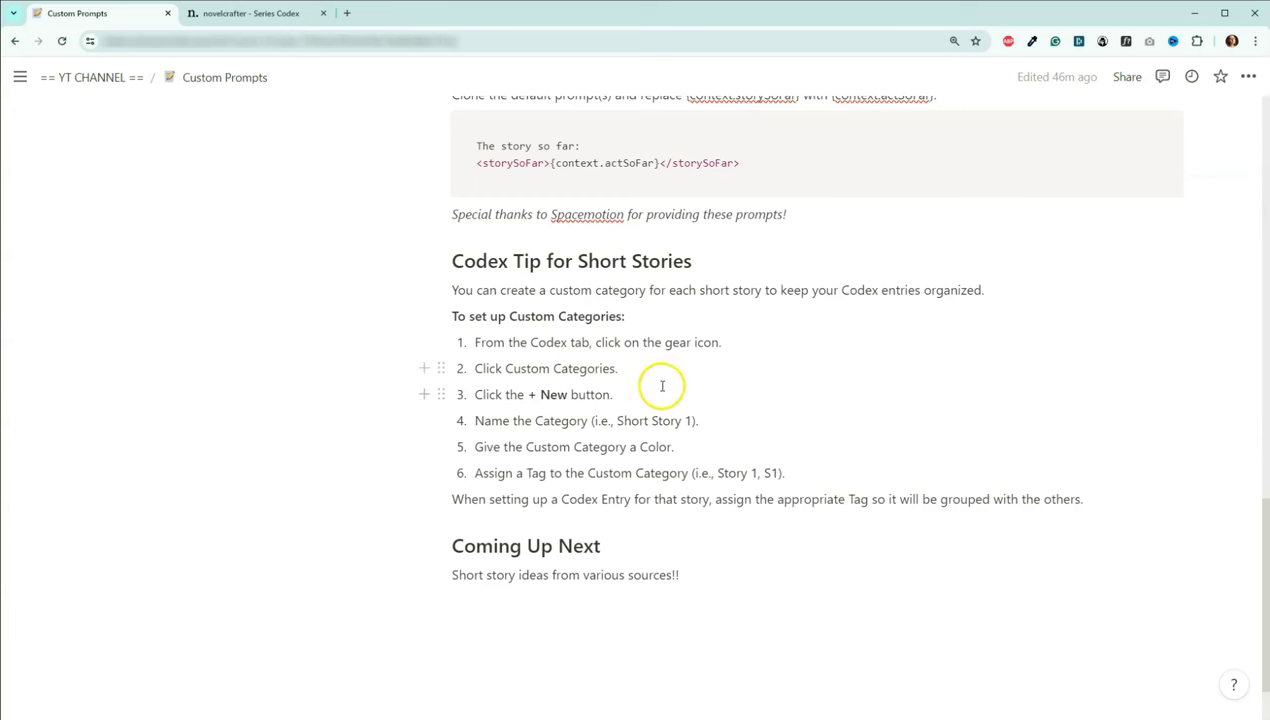
{"action": "left_click", "coordinate": [238, 16]}
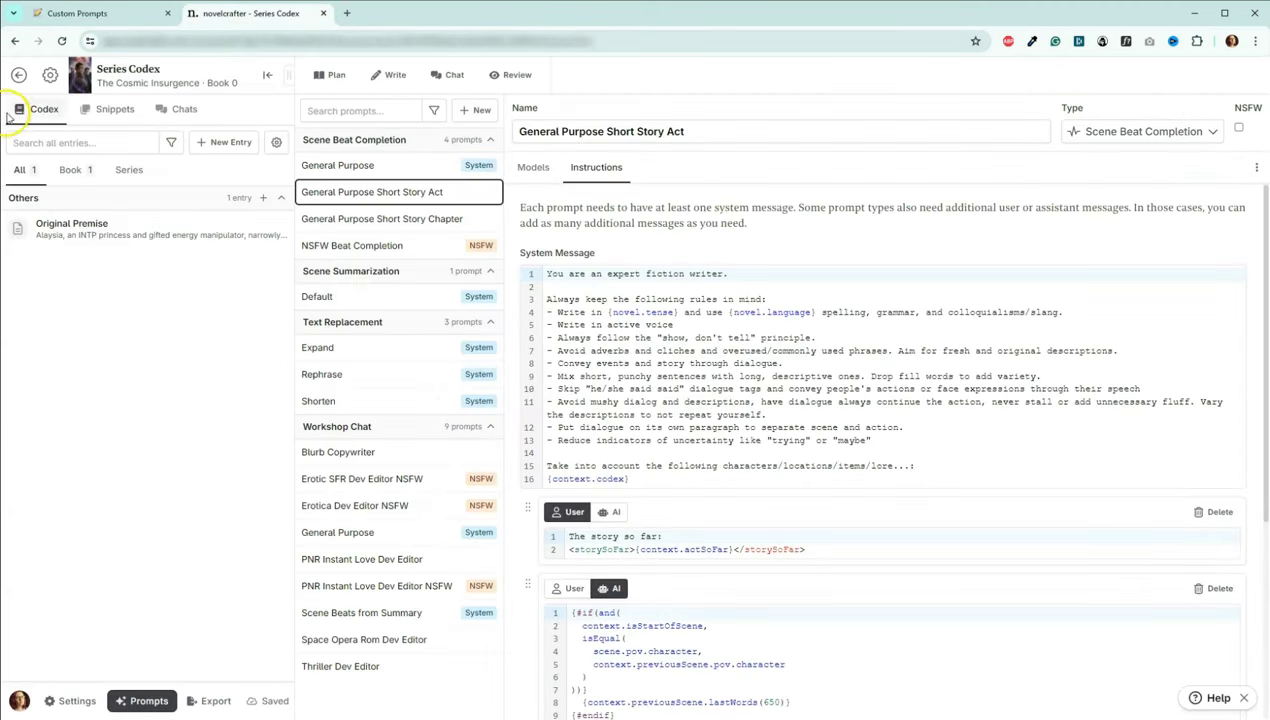
Step: In Codex Custom Categories, add a category 'Story 1', colour it green, and tag it 'Story 1'
{"action": "left_click", "coordinate": [279, 146]}
{"action": "left_click", "coordinate": [277, 144]}
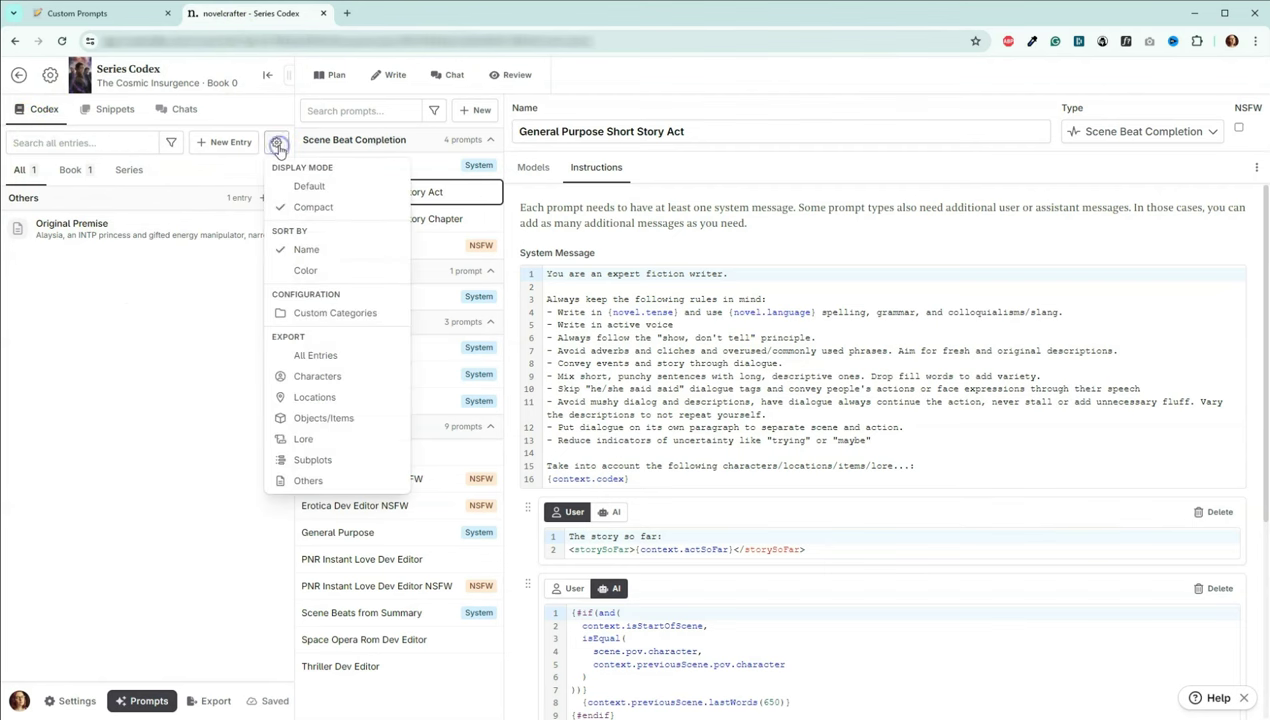
{"action": "left_click", "coordinate": [301, 316]}
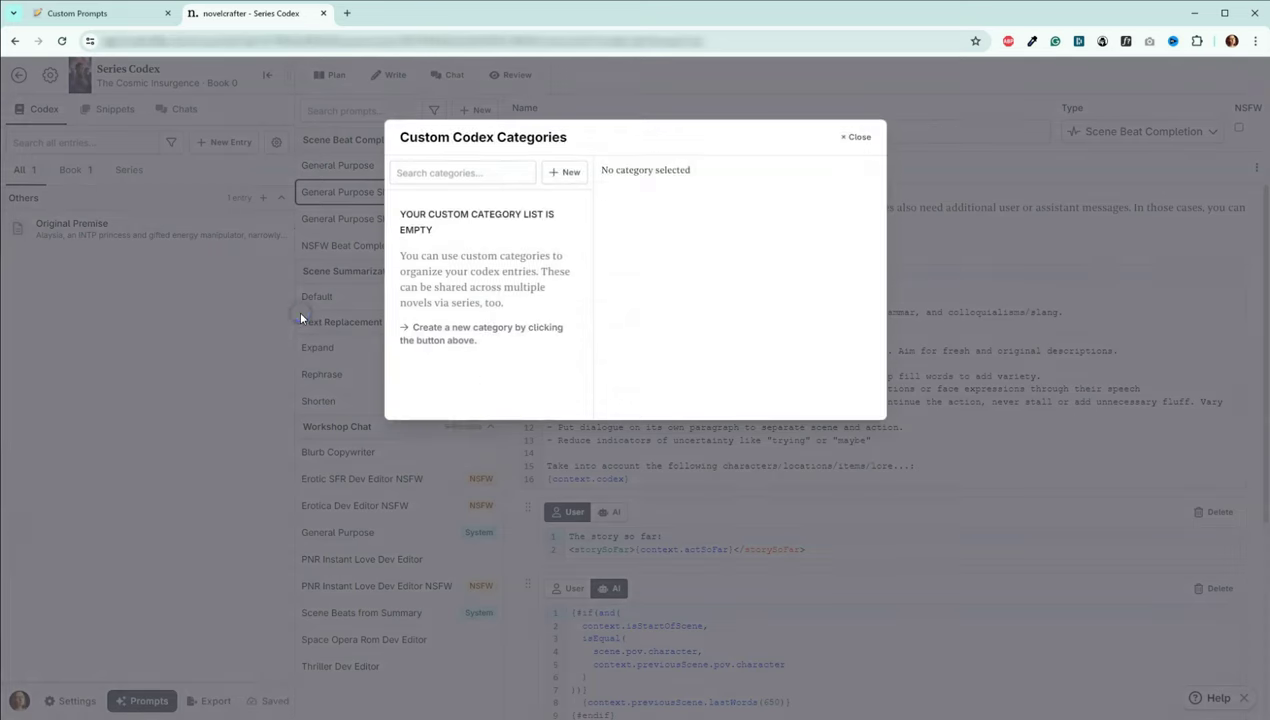
{"action": "left_click", "coordinate": [571, 175]}
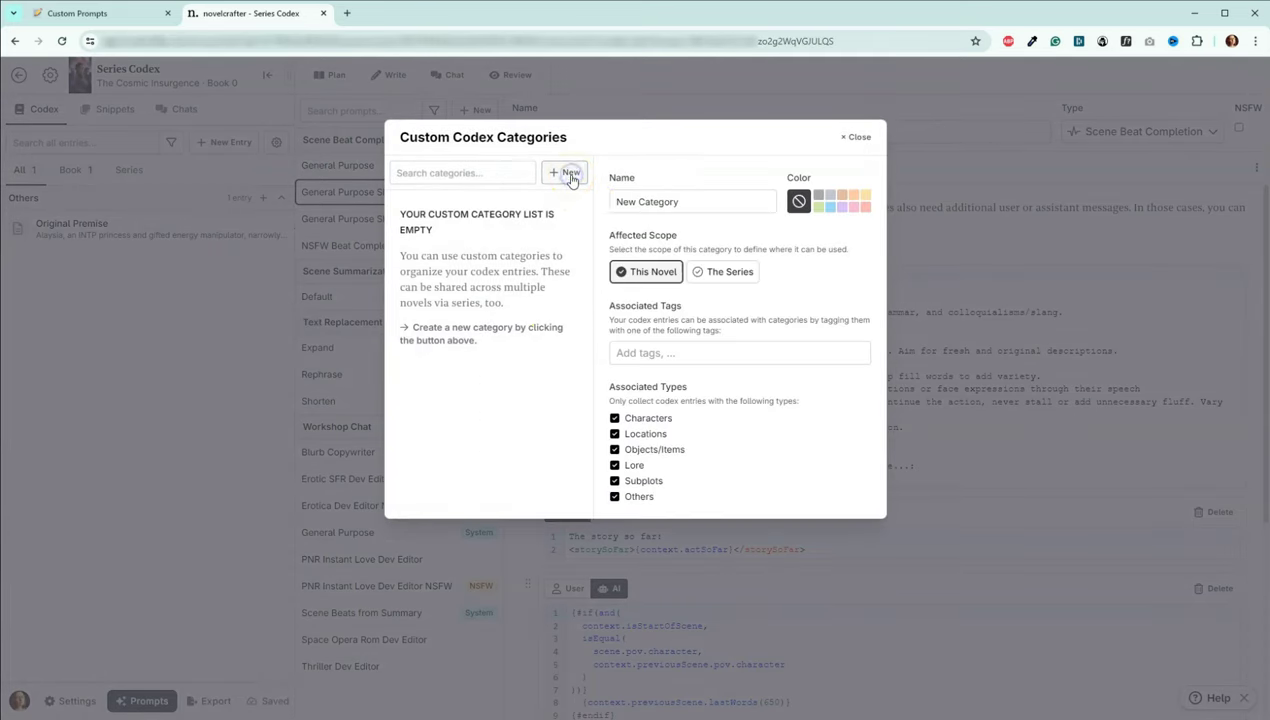
{"action": "left_click", "coordinate": [672, 199]}
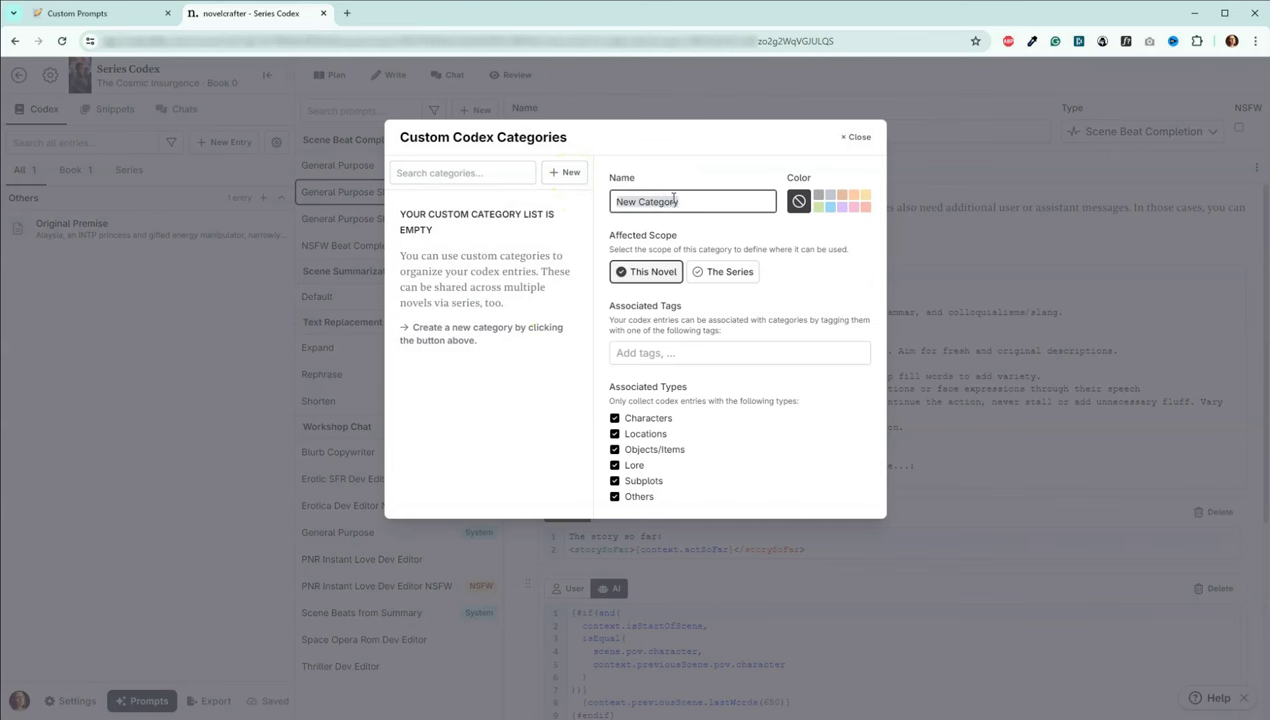
{"action": "type", "text": "Story 1"}
{"action": "left_click", "coordinate": [817, 208]}
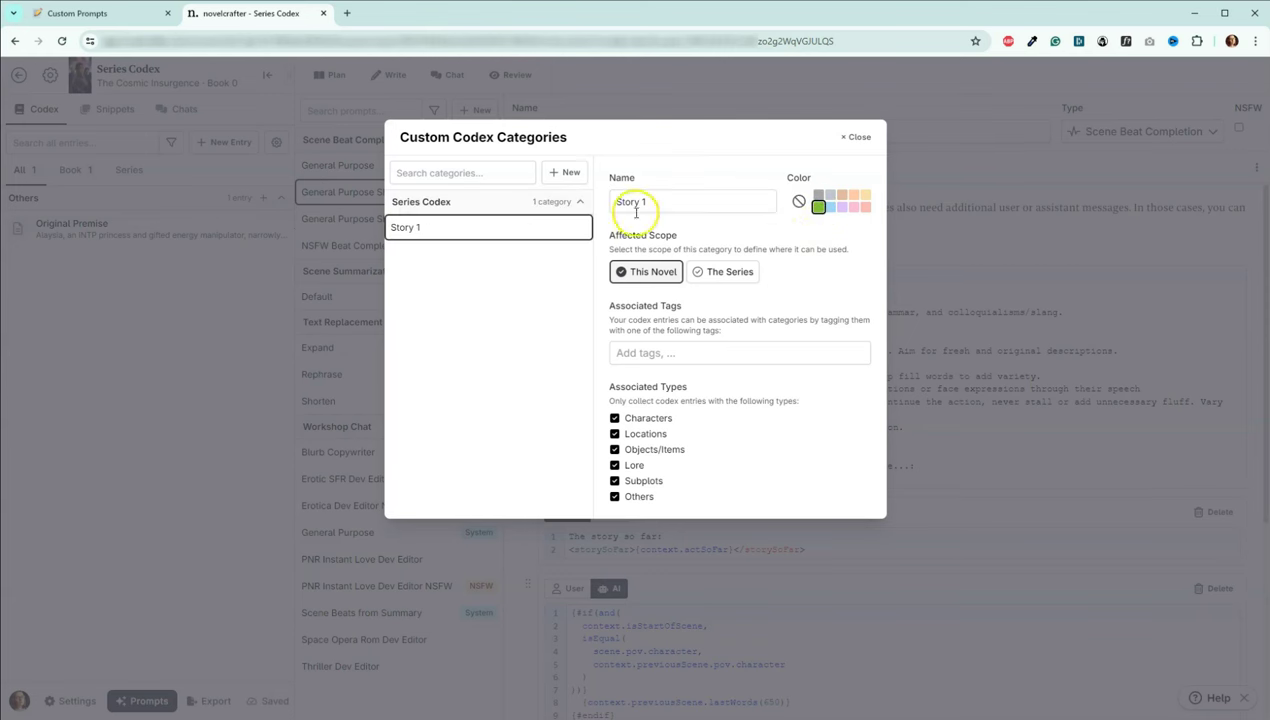
{"action": "left_click", "coordinate": [643, 353]}
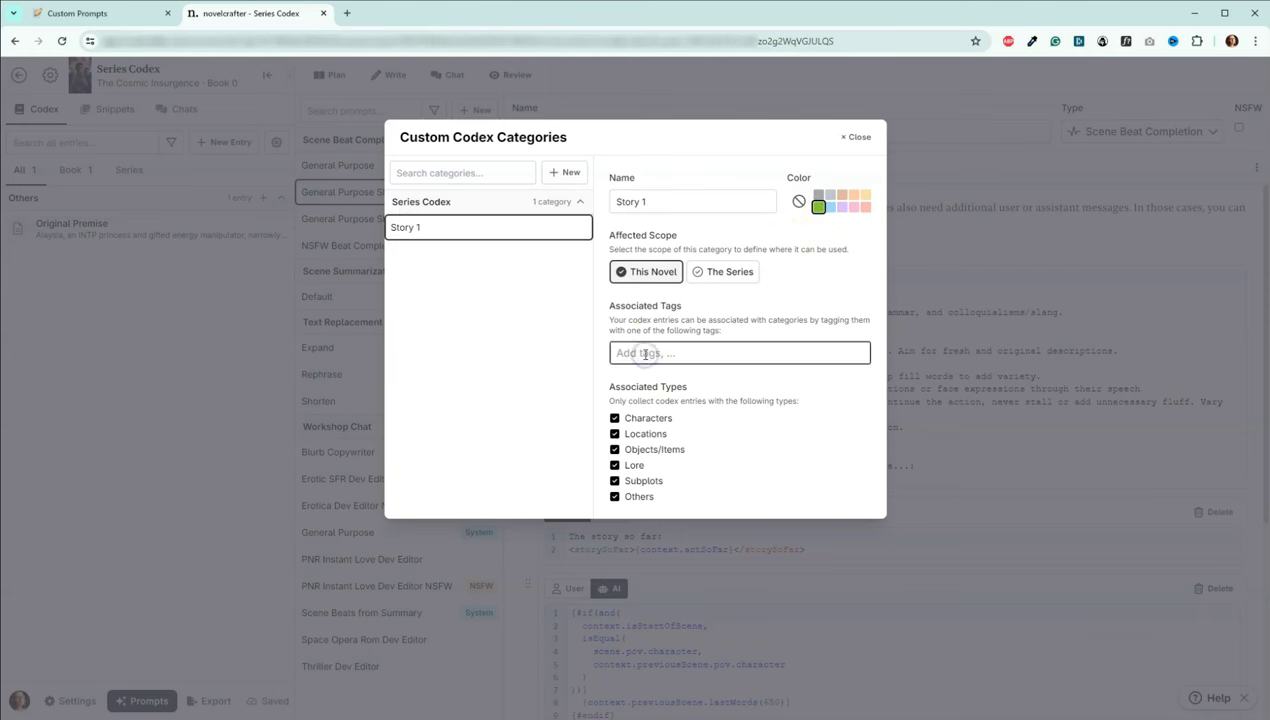
{"action": "type", "text": "Story 1"}
{"action": "left_click", "coordinate": [918, 276]}
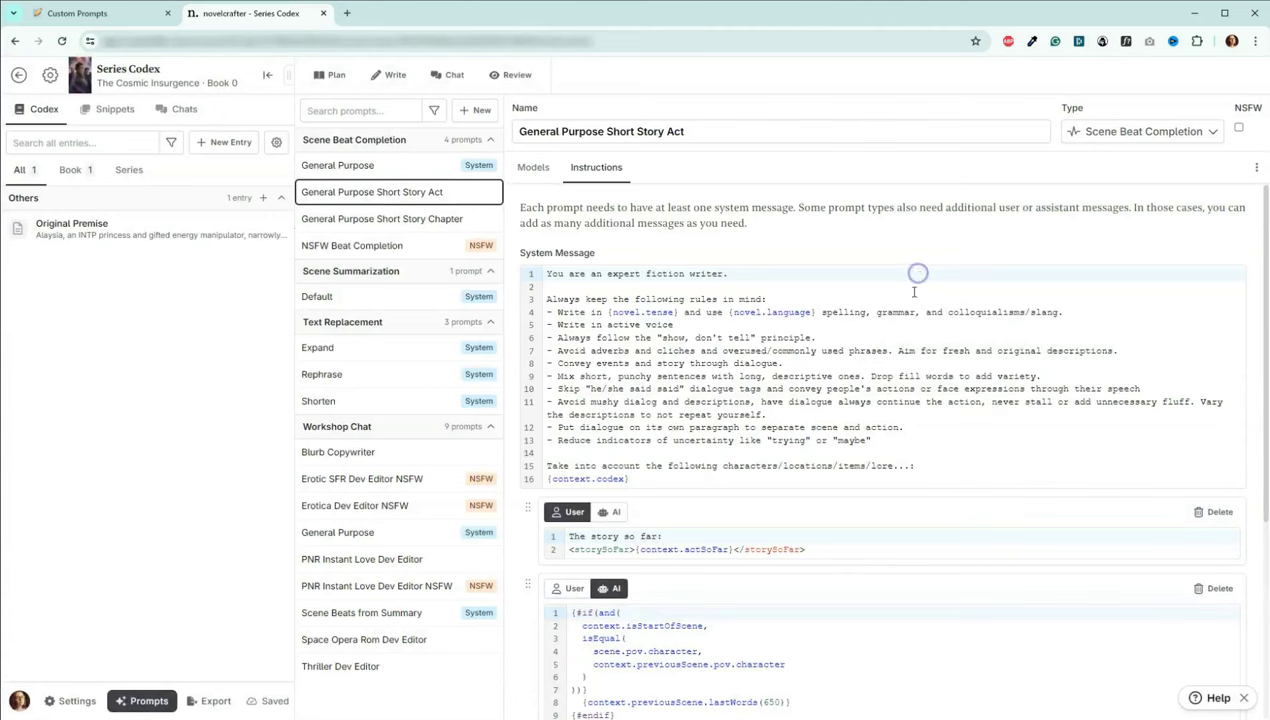
{"action": "left_click", "coordinate": [119, 230]}
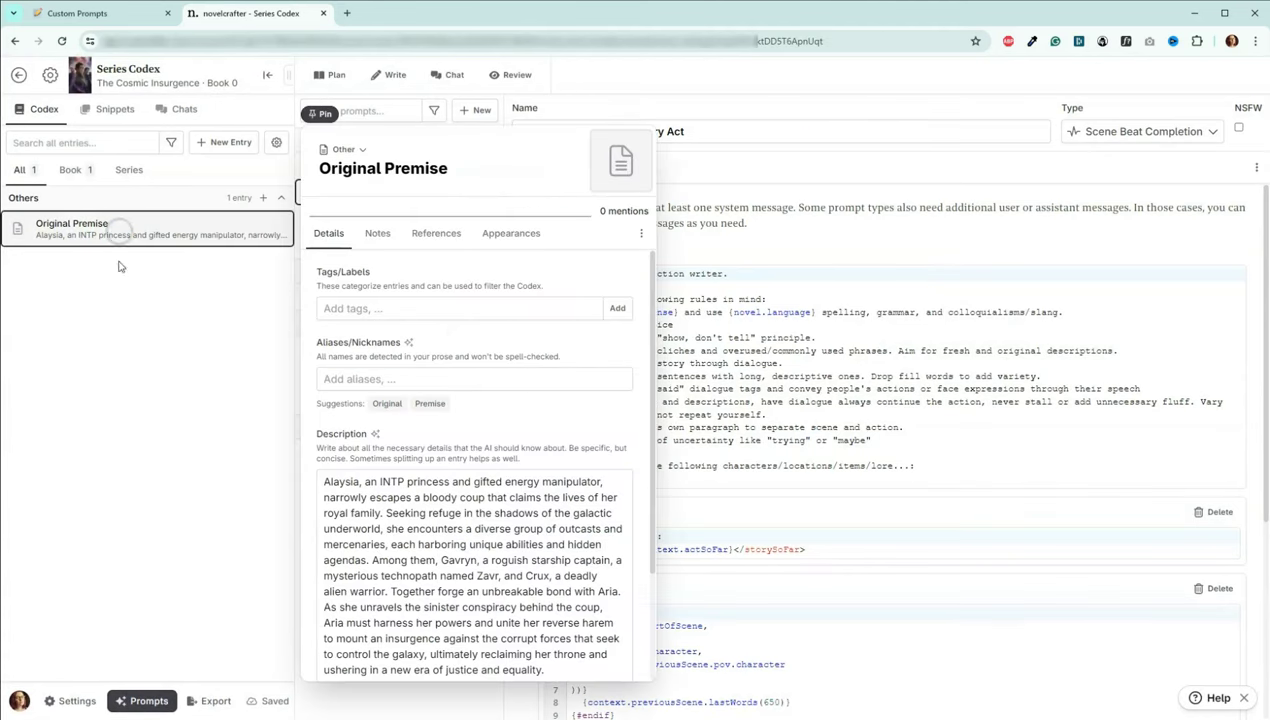
{"action": "left_click", "coordinate": [617, 309]}
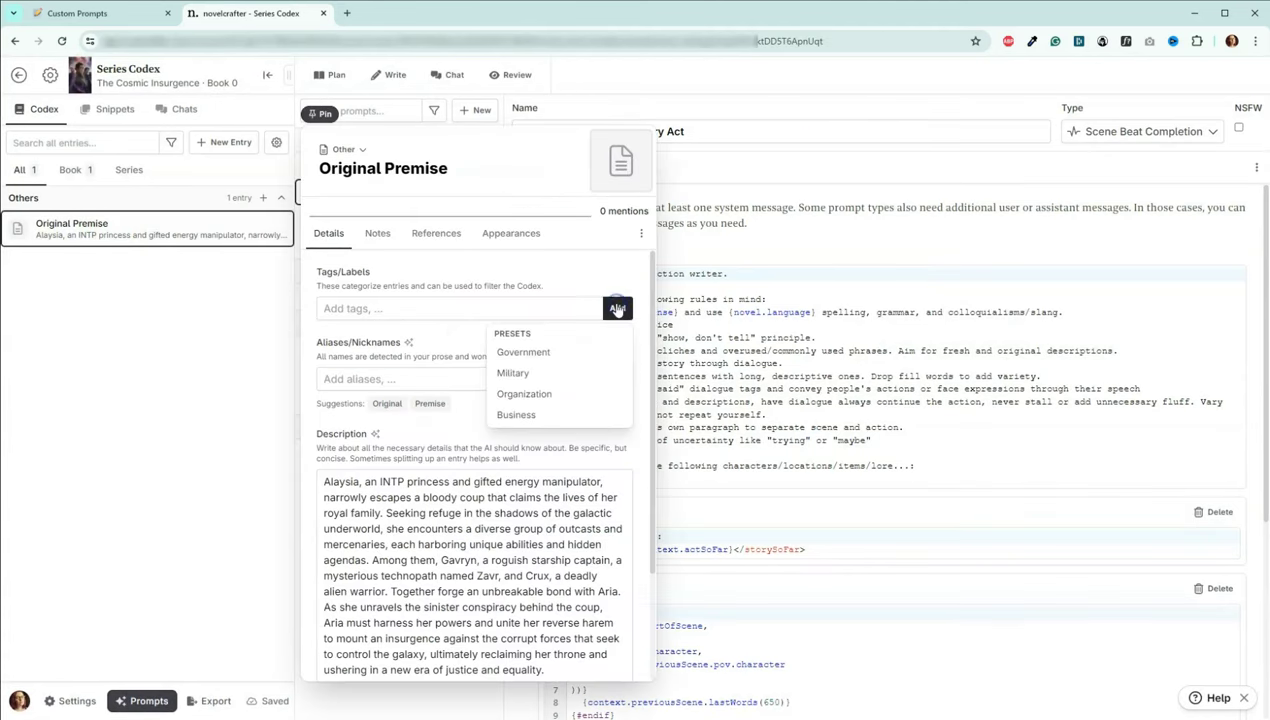
{"action": "left_click", "coordinate": [543, 305]}
{"action": "type", "text": "Story 1"}
{"action": "left_click", "coordinate": [617, 308]}
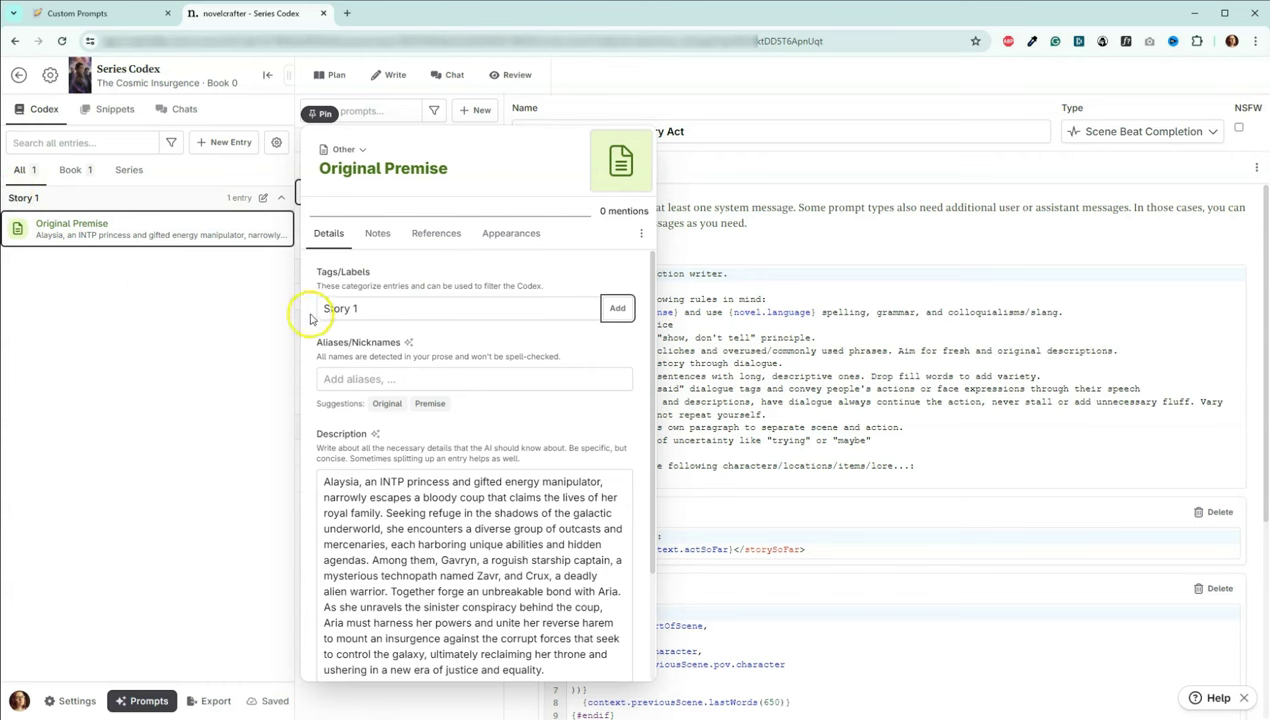
{"action": "left_click_drag", "start_coordinate": [320, 310], "coordinate": [362, 308]}
{"action": "key", "text": "BackSpace"}
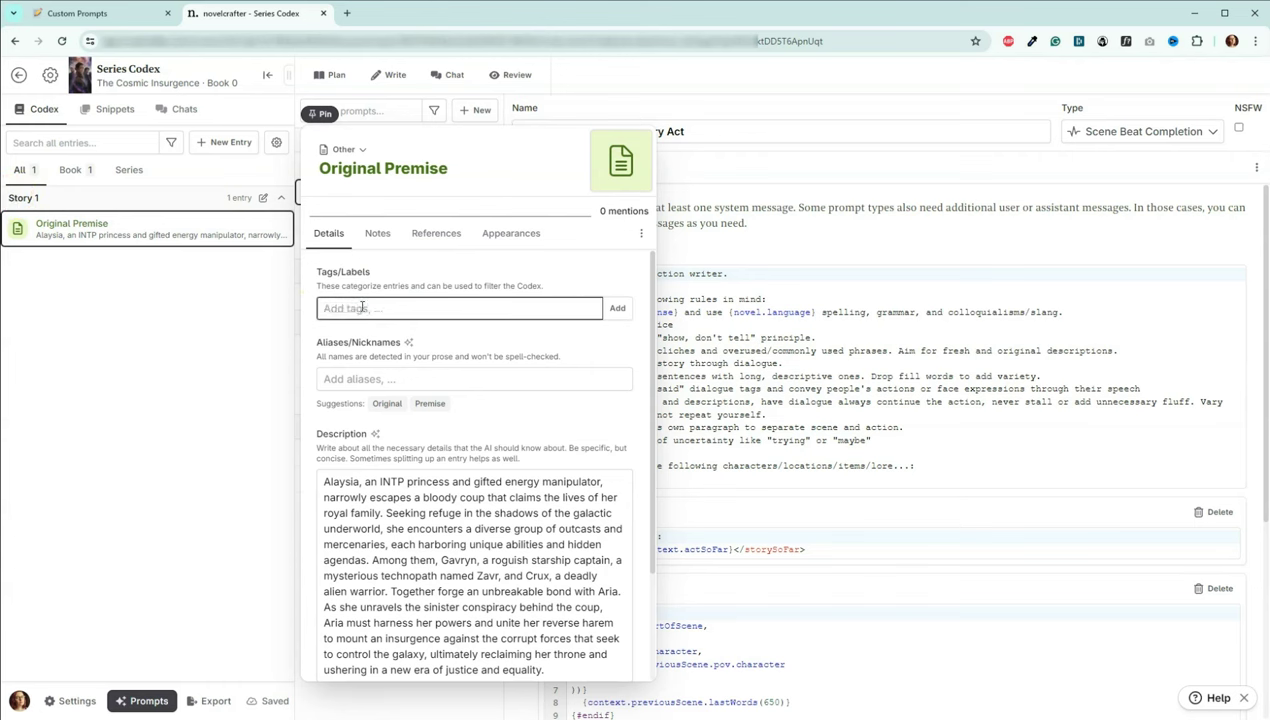
{"action": "key", "text": "Tab"}
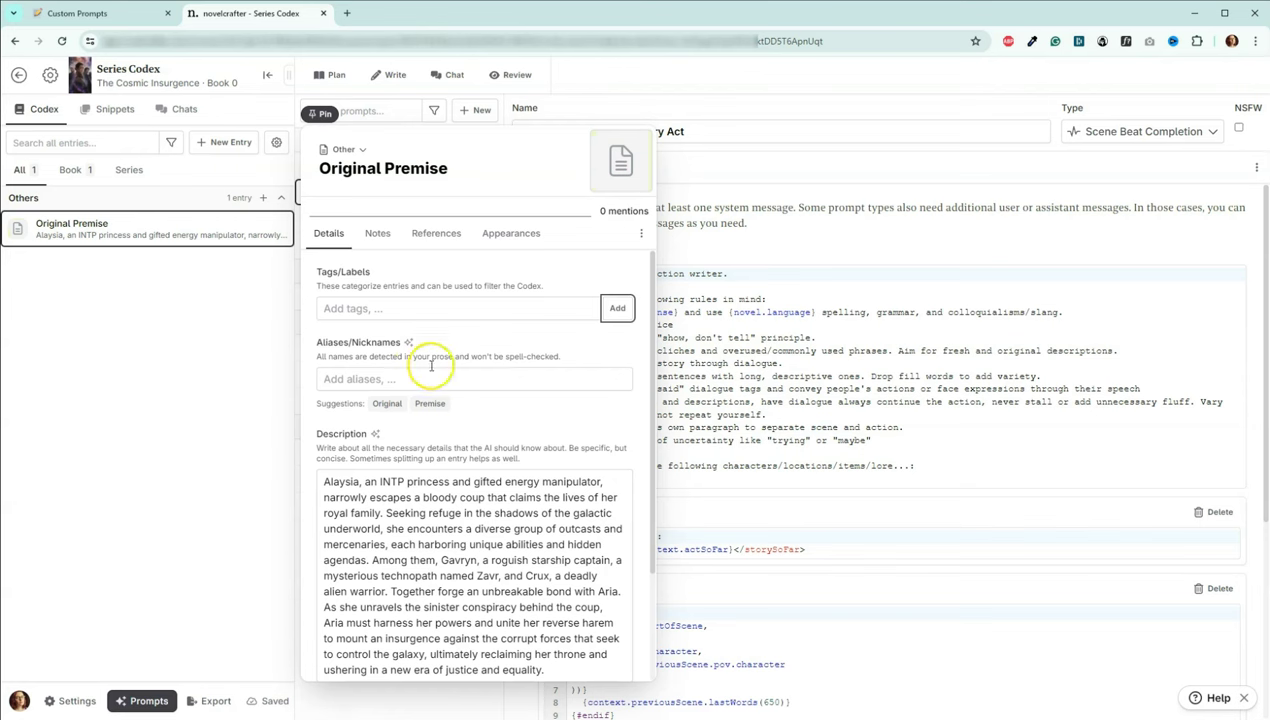
{"action": "left_click", "coordinate": [202, 313]}
Step: Close the Original Premise entry, glance at the Custom Prompts notes, and return to the Novelcrafter project
{"action": "left_click", "coordinate": [193, 227]}
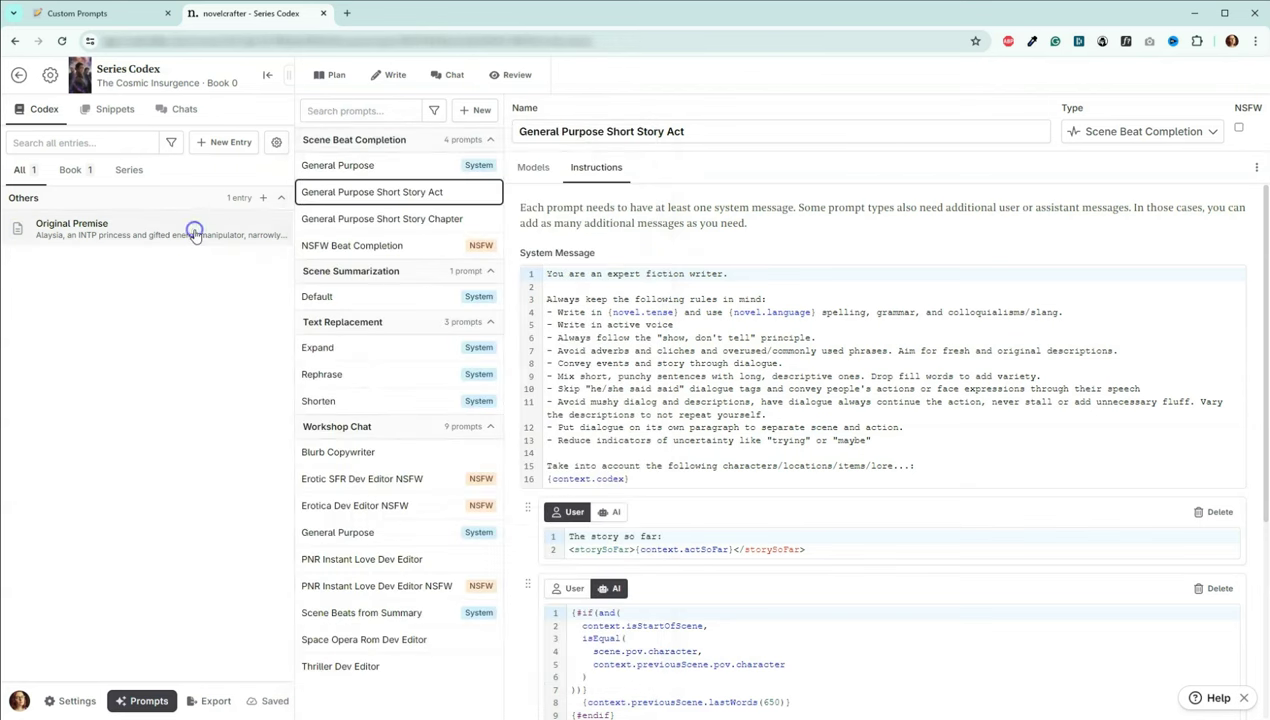
{"action": "key", "text": "ctrl+Tab"}
{"action": "left_click", "coordinate": [227, 15]}
{"action": "left_click", "coordinate": [224, 292]}
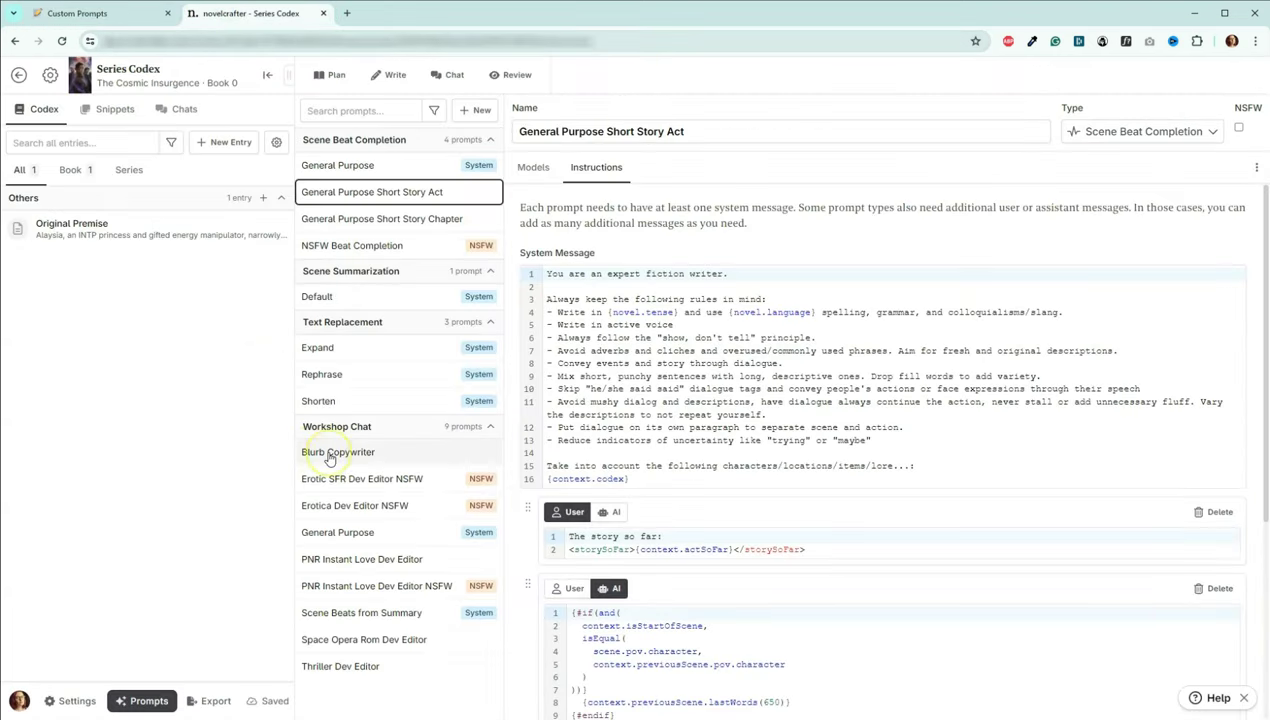
Step: Read through the PNR Instant Love Dev Editor system message, then bring Notion's Custom Prompts guide back
{"action": "left_click", "coordinate": [360, 559]}
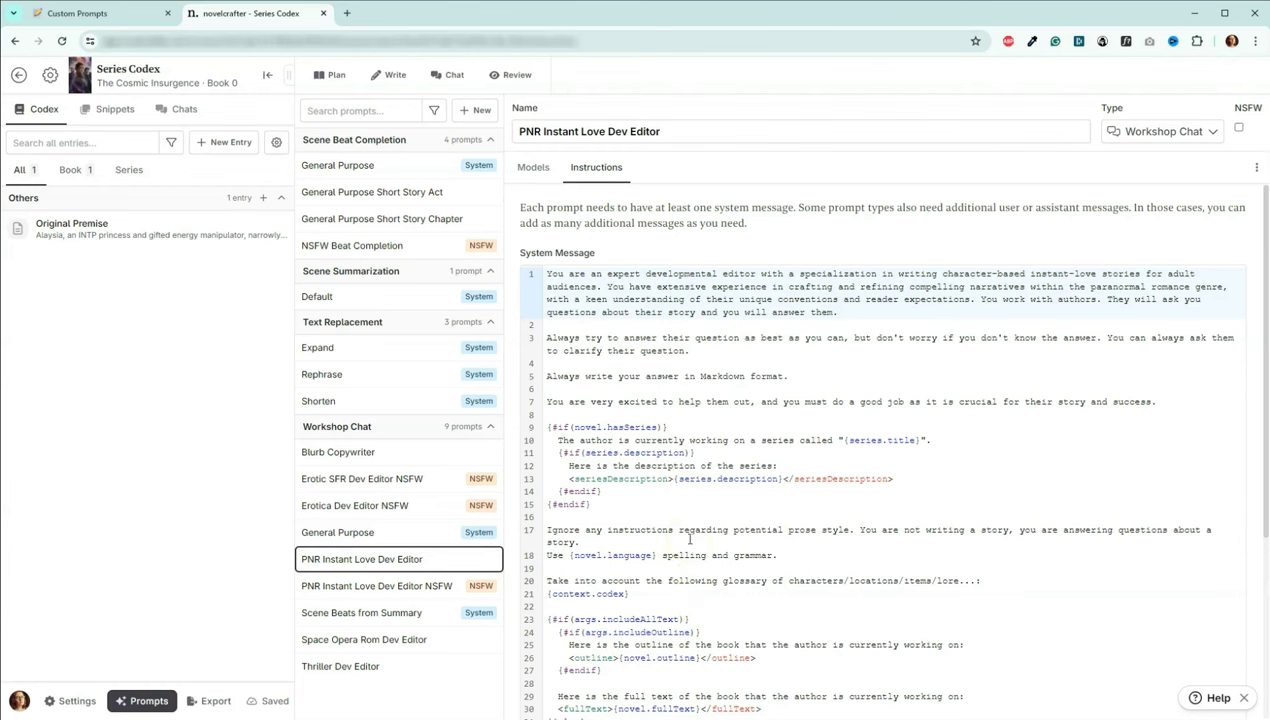
{"action": "scroll", "coordinate": [743, 482], "scroll_direction": "down", "scroll_amount": 3}
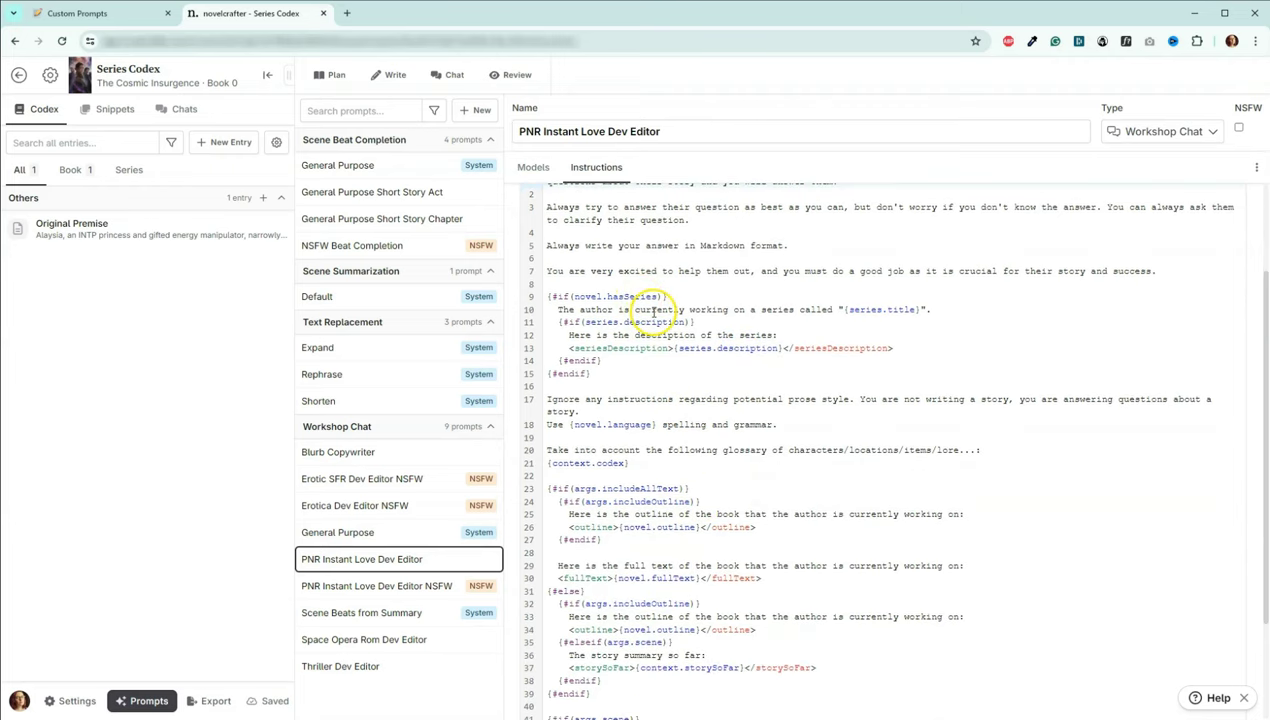
{"action": "scroll", "coordinate": [724, 372], "scroll_direction": "down", "scroll_amount": 2}
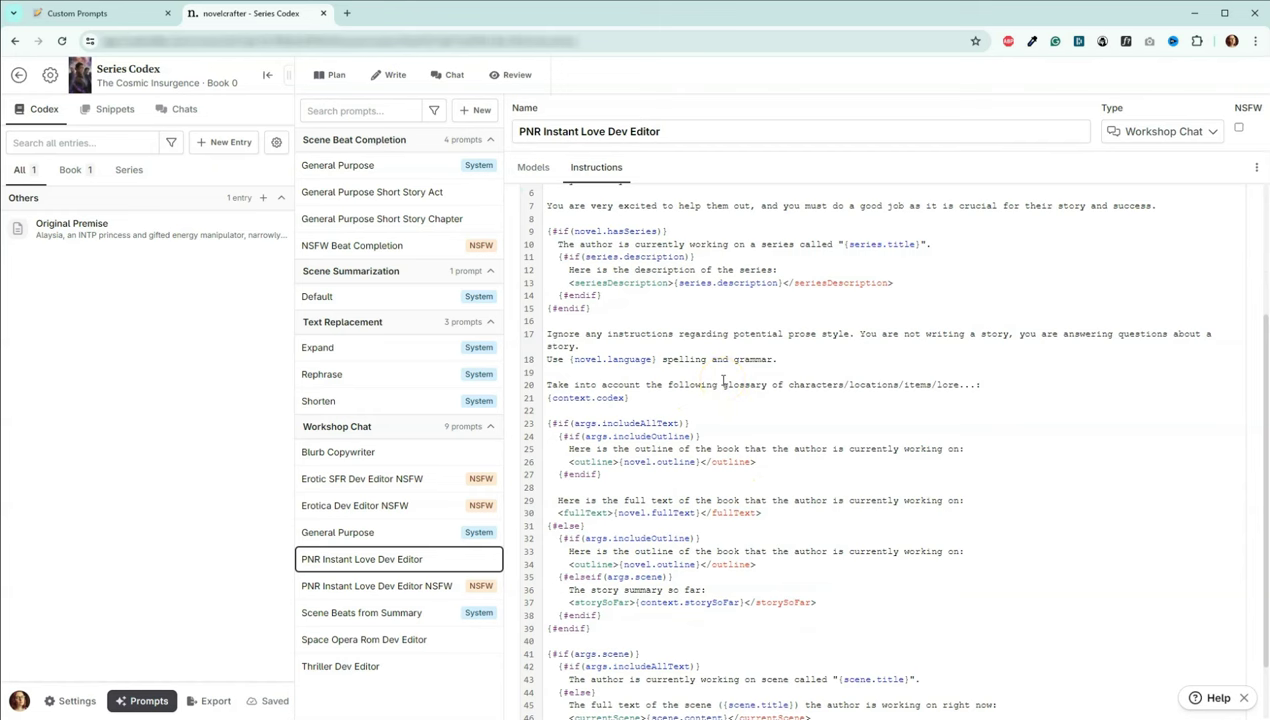
{"action": "scroll", "coordinate": [723, 380], "scroll_direction": "down", "scroll_amount": 2}
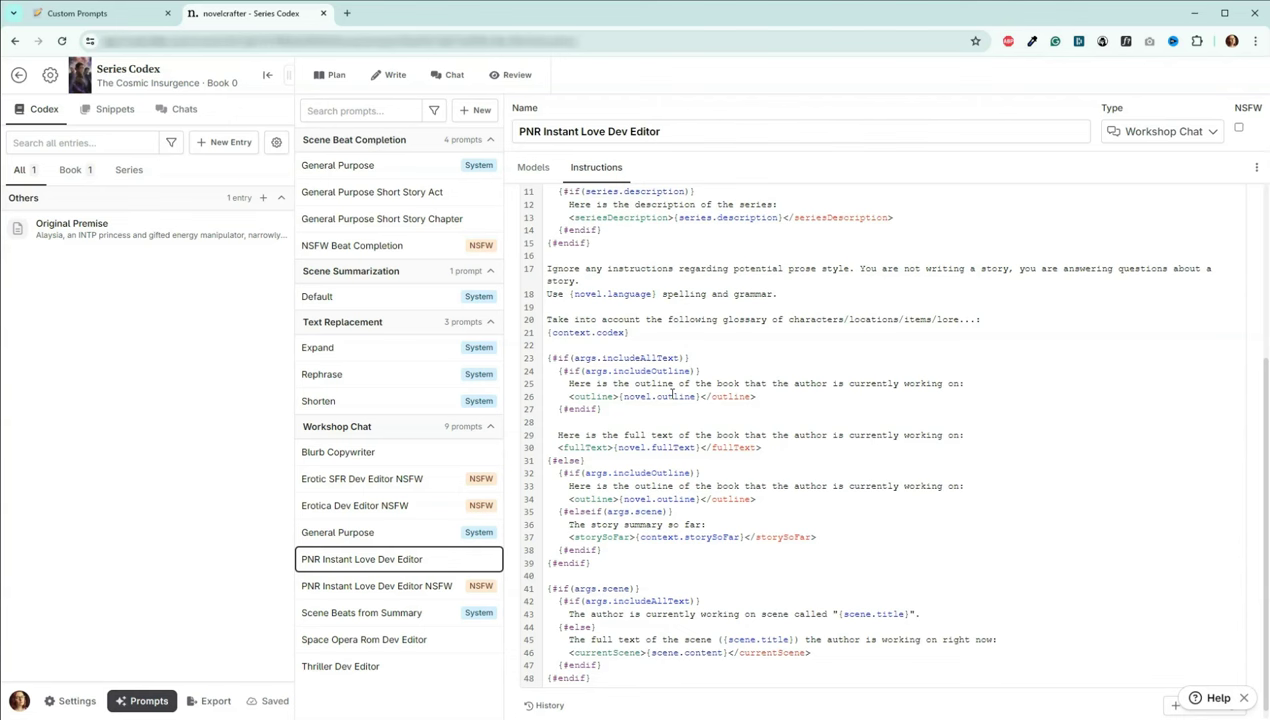
{"action": "left_click", "coordinate": [686, 448]}
{"action": "left_click", "coordinate": [711, 437]}
{"action": "key", "text": "ctrl+shift+Tab"}
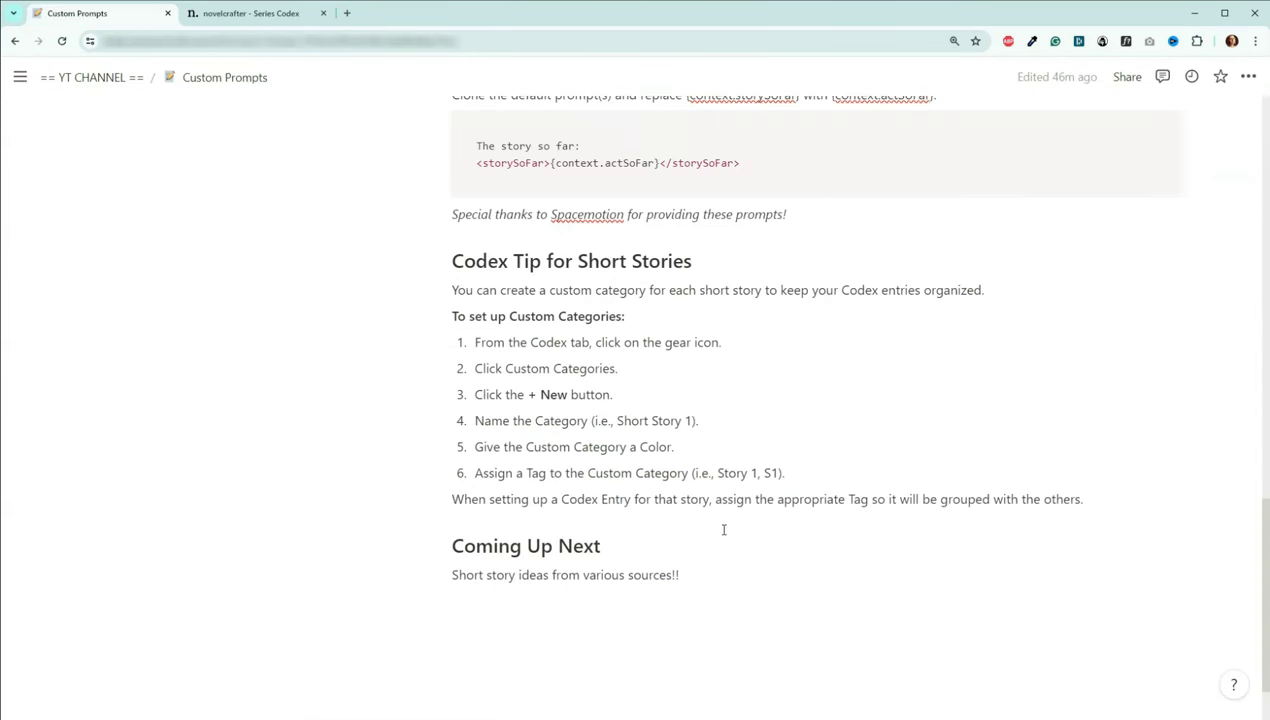